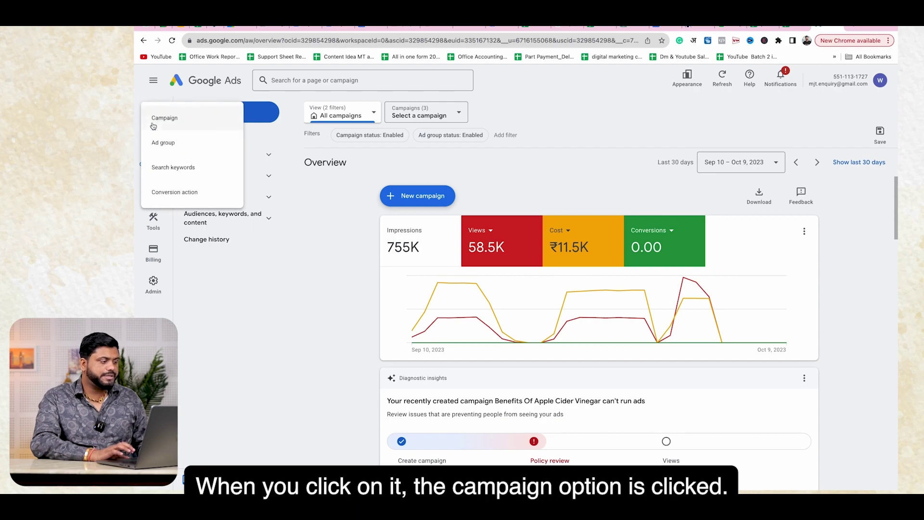
- Create a new campaign without a goal's guidance and choose Video as the campaign type
{"action": "left_click", "coordinate": [168, 124]}
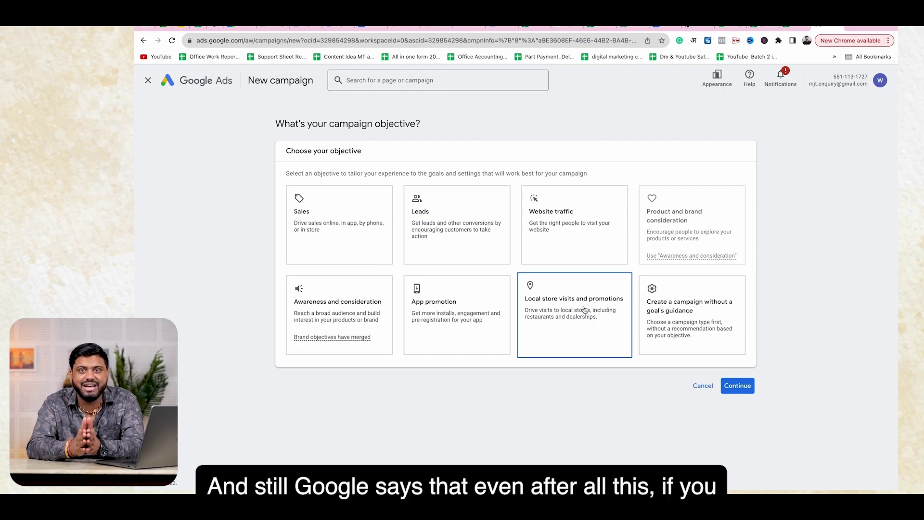
{"action": "left_click", "coordinate": [709, 311]}
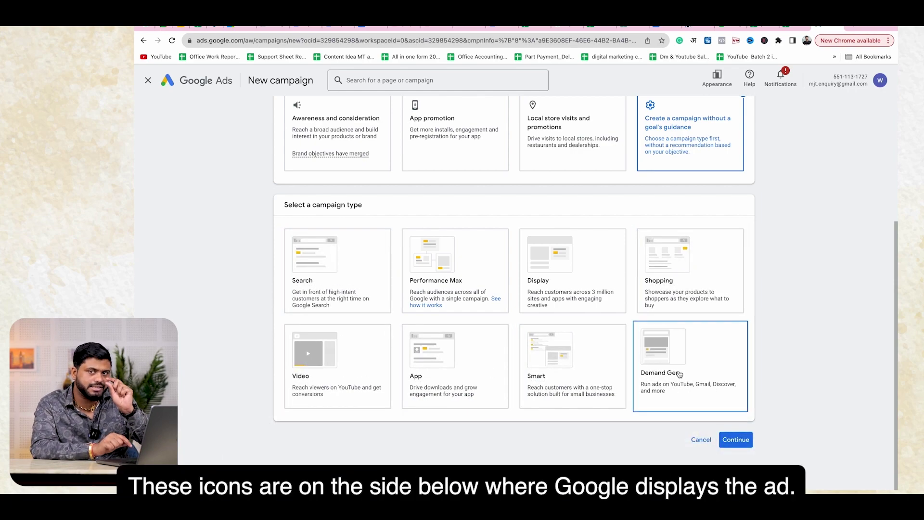
{"action": "left_click", "coordinate": [337, 374]}
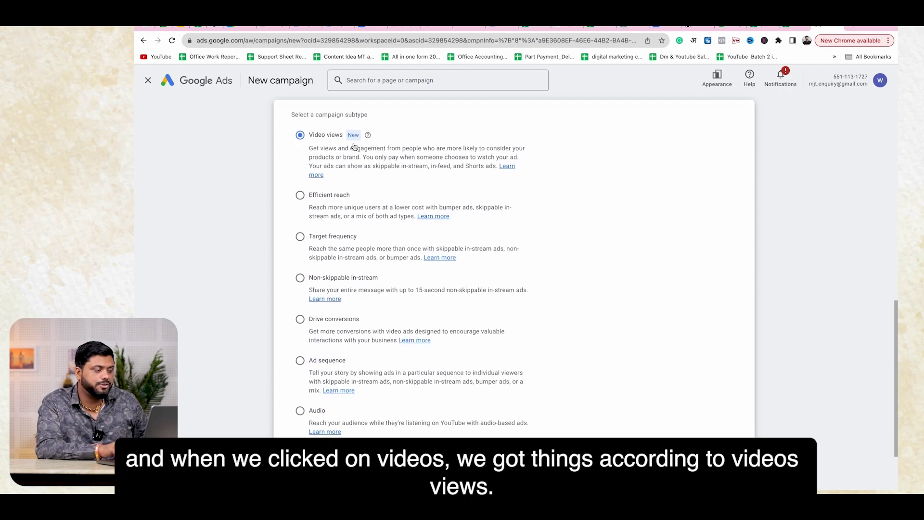
- Review the video campaign subtypes, keep Video views and continue to the campaign settings
{"action": "scroll", "coordinate": [573, 378], "scroll_direction": "down", "scroll_amount": 3}
{"action": "scroll", "coordinate": [573, 377], "scroll_direction": "up", "scroll_amount": 3}
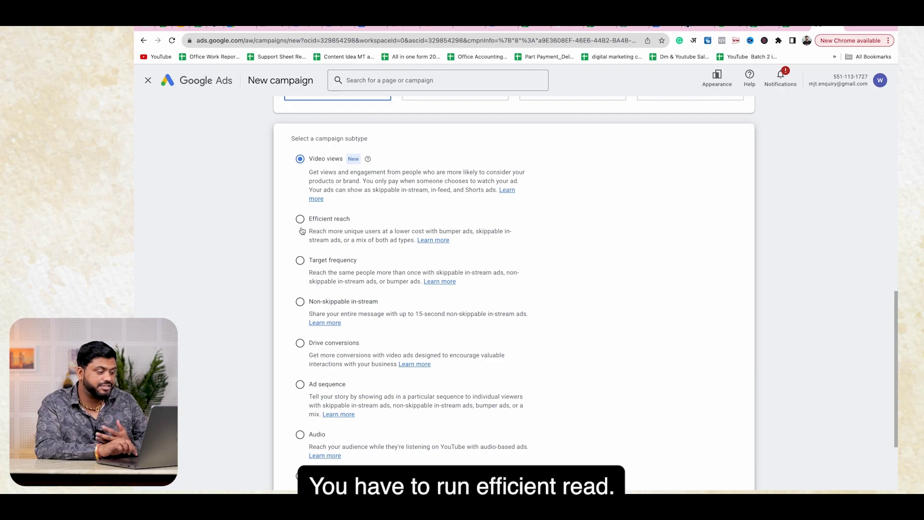
{"action": "scroll", "coordinate": [302, 232], "scroll_direction": "down", "scroll_amount": 3}
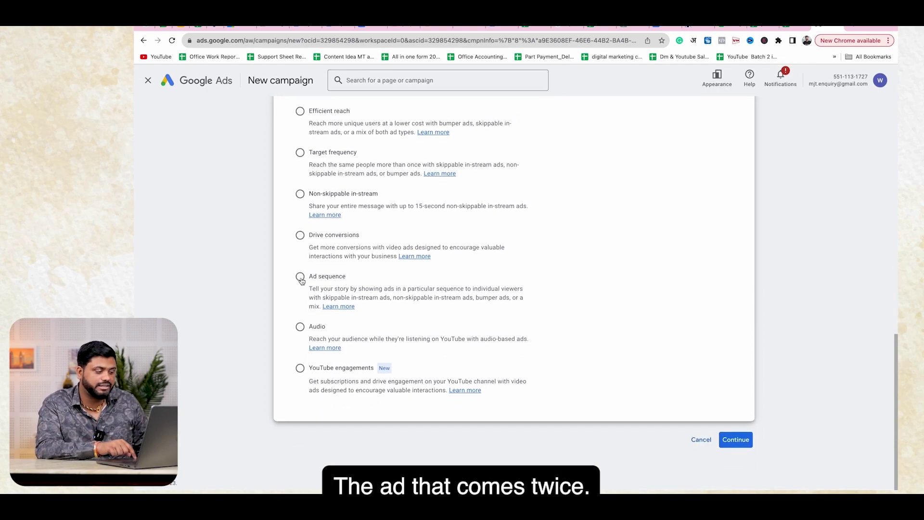
{"action": "scroll", "coordinate": [524, 314], "scroll_direction": "up", "scroll_amount": 5}
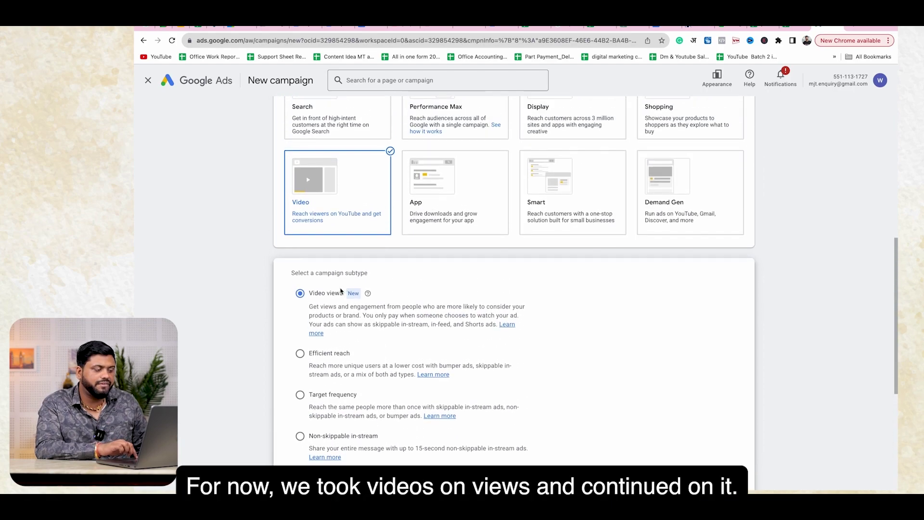
{"action": "scroll", "coordinate": [597, 378], "scroll_direction": "down", "scroll_amount": 5}
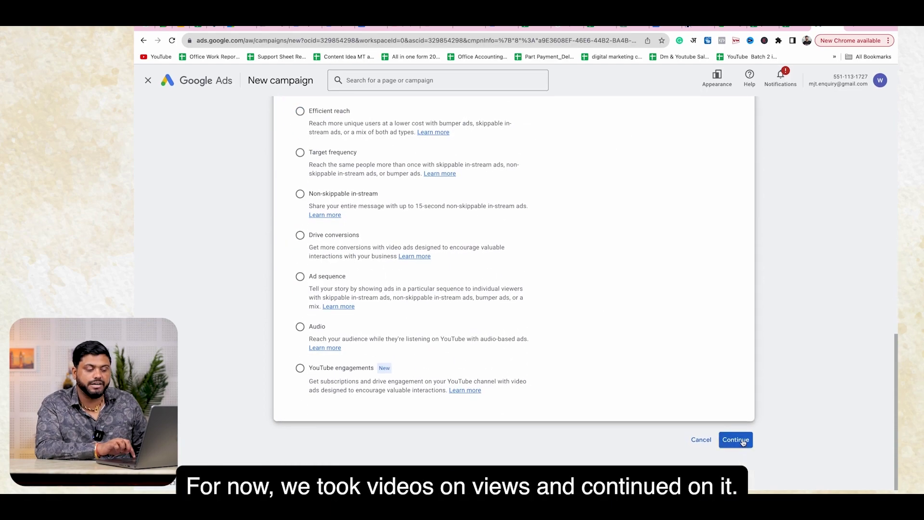
{"action": "left_click", "coordinate": [736, 440]}
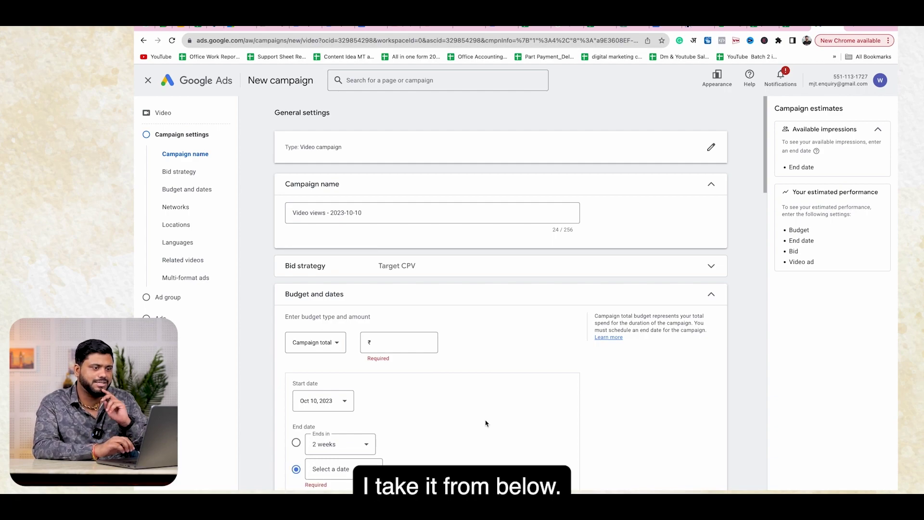
- Locate the ad's YouTube video field, then switch to the We Make Creators YouTube channel and copy the Online Yoga video's link
{"action": "scroll", "coordinate": [486, 423], "scroll_direction": "down", "scroll_amount": 20}
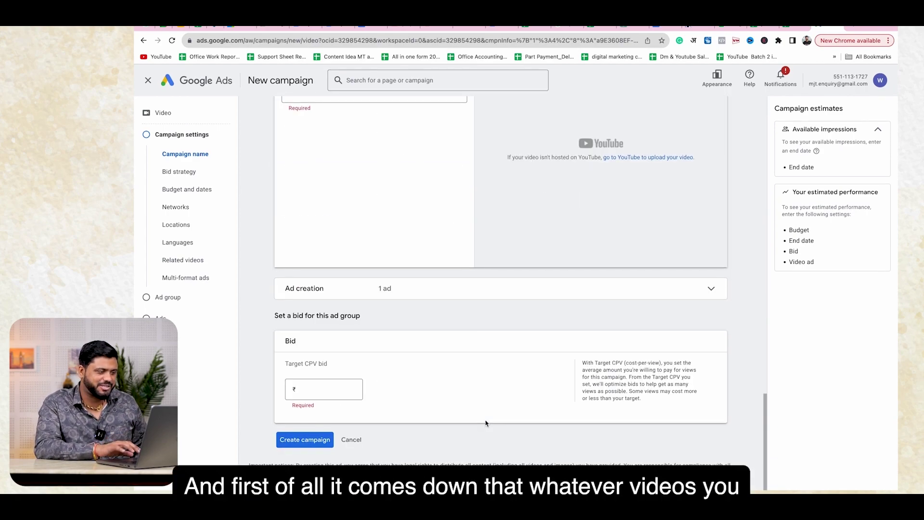
{"action": "scroll", "coordinate": [485, 424], "scroll_direction": "up", "scroll_amount": 5}
{"action": "left_click", "coordinate": [357, 326]}
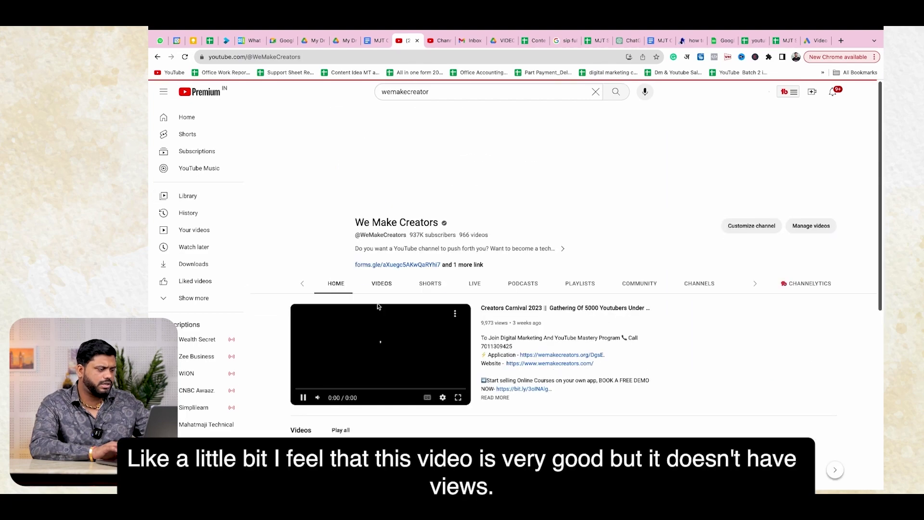
{"action": "left_click", "coordinate": [360, 291]}
{"action": "scroll", "coordinate": [360, 291], "scroll_direction": "down", "scroll_amount": 3}
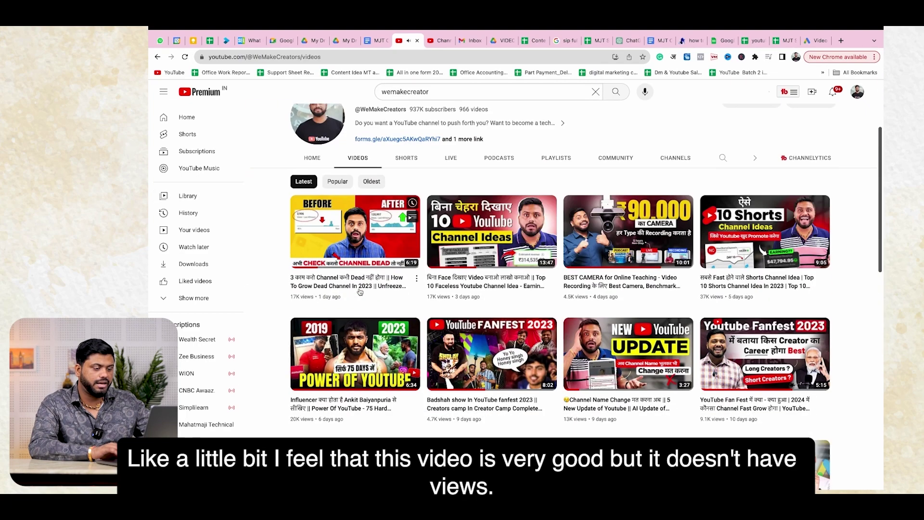
{"action": "scroll", "coordinate": [359, 291], "scroll_direction": "down", "scroll_amount": 2}
{"action": "scroll", "coordinate": [360, 291], "scroll_direction": "down", "scroll_amount": 10}
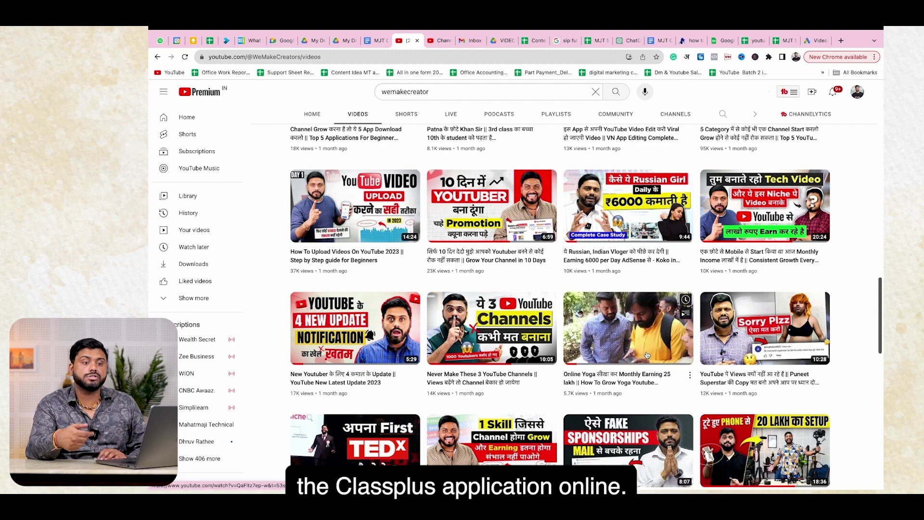
{"action": "right_click", "coordinate": [647, 353]}
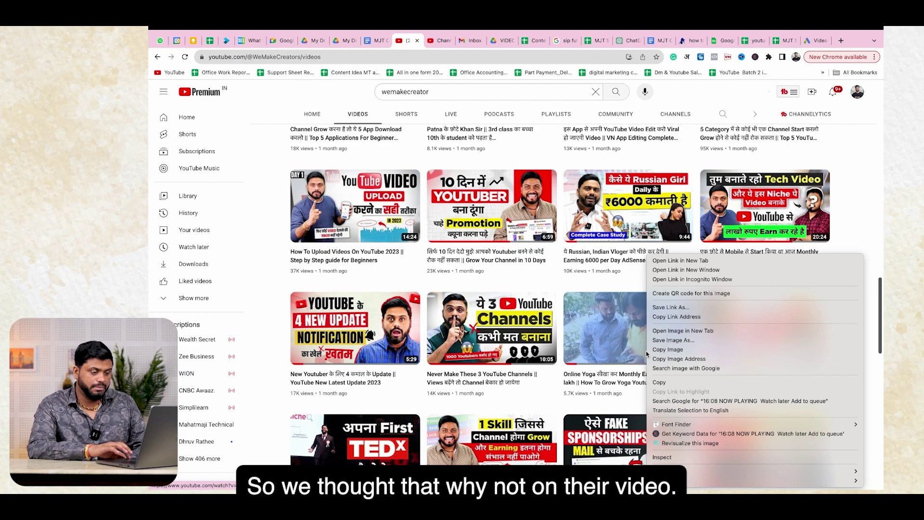
{"action": "left_click", "coordinate": [679, 317]}
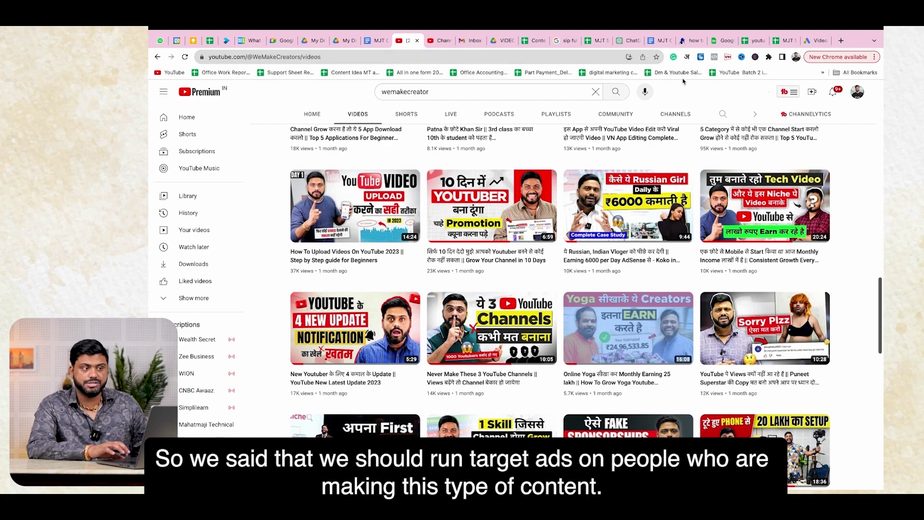
- Switch back to Google Ads and add the copied YouTube link as the campaign's ad video
{"action": "left_click", "coordinate": [817, 42]}
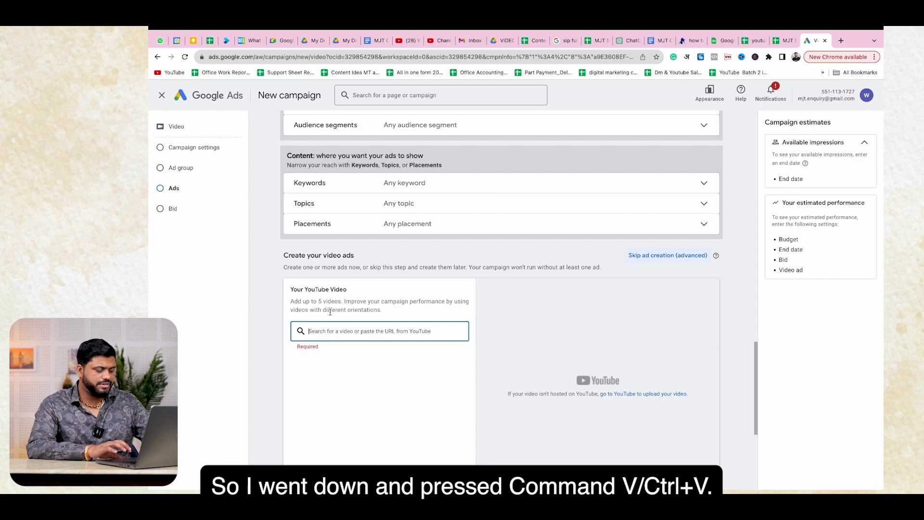
{"action": "type", "text": "https://www.youtube.com/watch?v=QaFltz7ep-w&t=53s"}
{"action": "scroll", "coordinate": [330, 312], "scroll_direction": "down", "scroll_amount": 5}
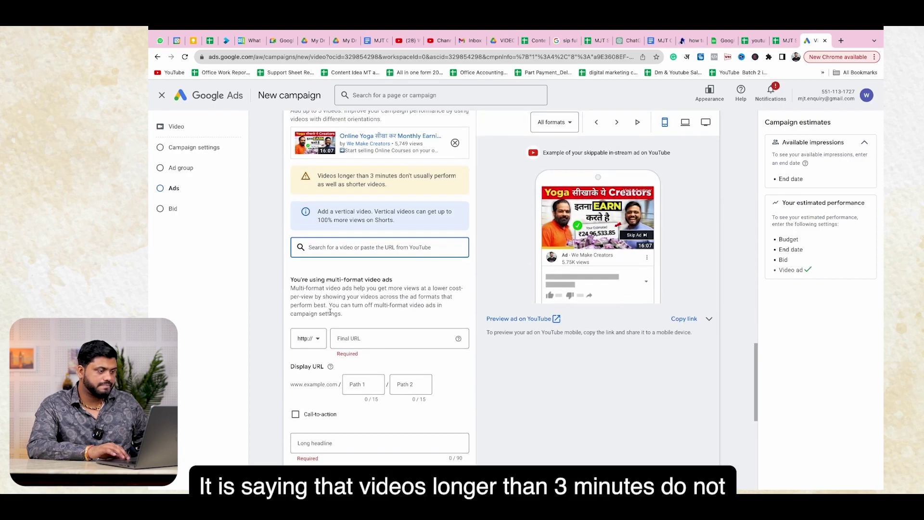
{"action": "scroll", "coordinate": [331, 312], "scroll_direction": "up", "scroll_amount": 3}
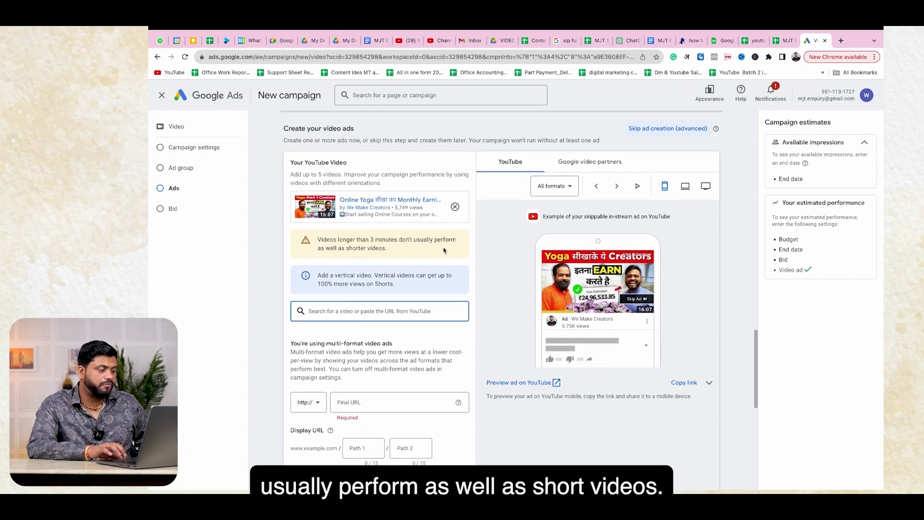
{"action": "scroll", "coordinate": [388, 256], "scroll_direction": "up", "scroll_amount": 3}
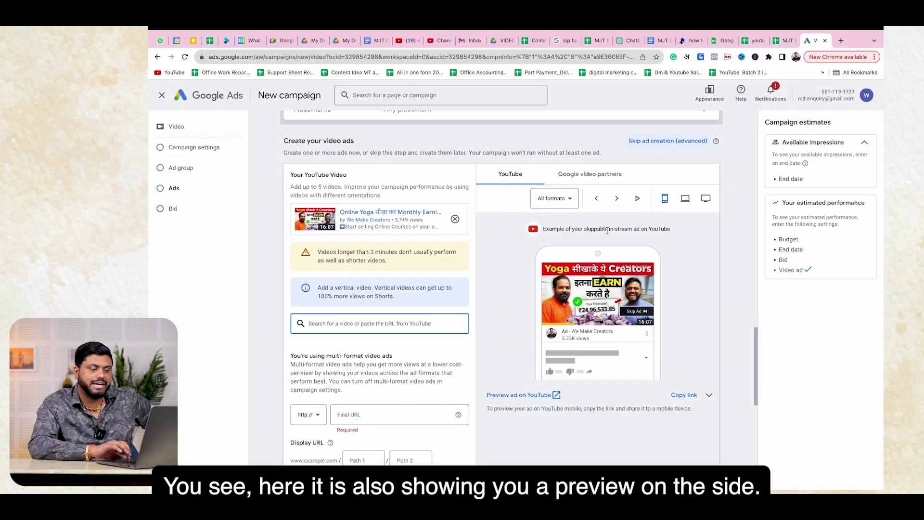
- Preview the ad in the skippable in-stream and in-feed video formats, then return the preview to all formats
{"action": "left_click", "coordinate": [568, 199]}
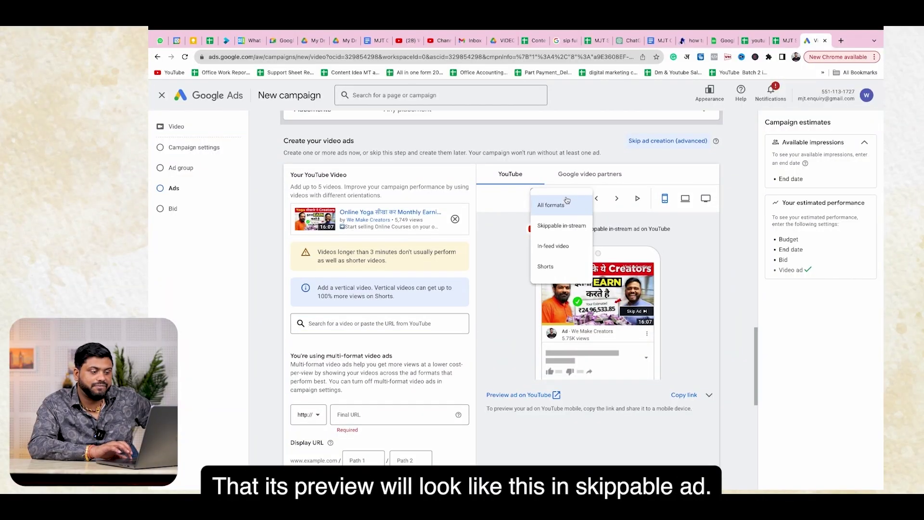
{"action": "left_click", "coordinate": [561, 226]}
{"action": "left_click", "coordinate": [559, 195]}
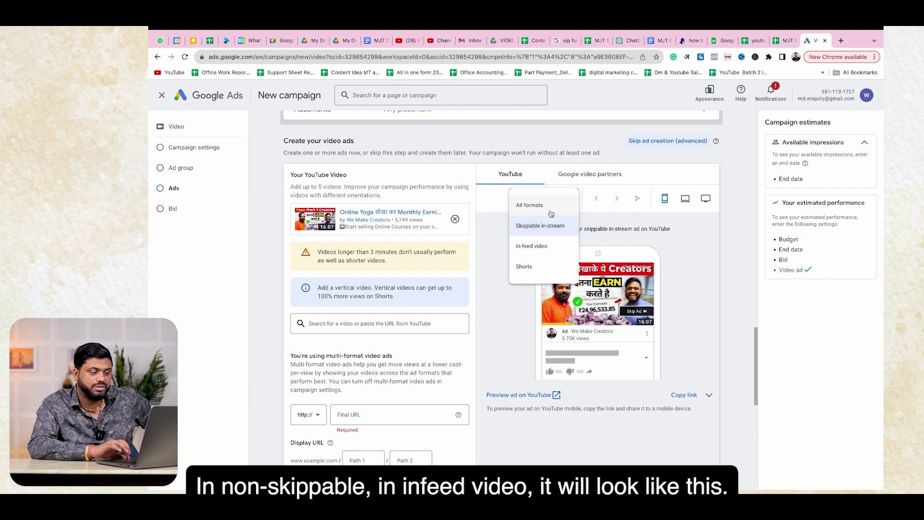
{"action": "left_click", "coordinate": [535, 247]}
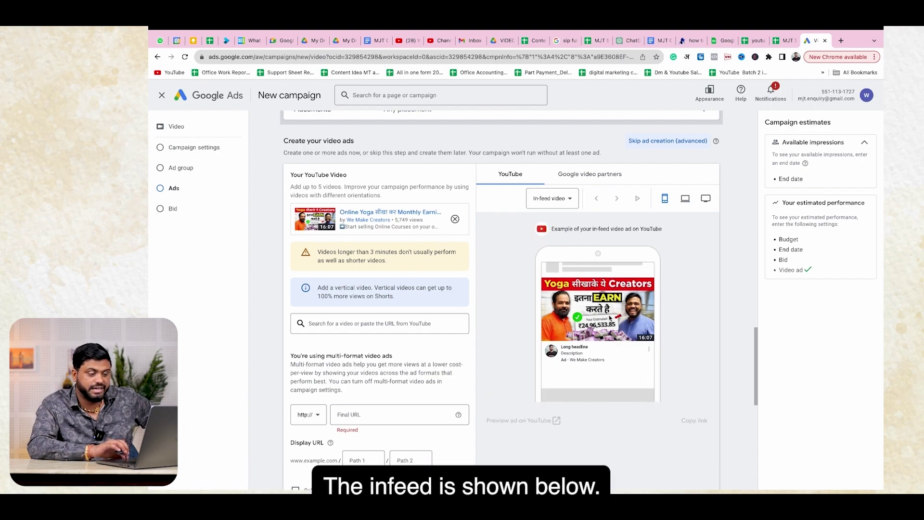
{"action": "left_click", "coordinate": [567, 203]}
{"action": "left_click", "coordinate": [554, 207]}
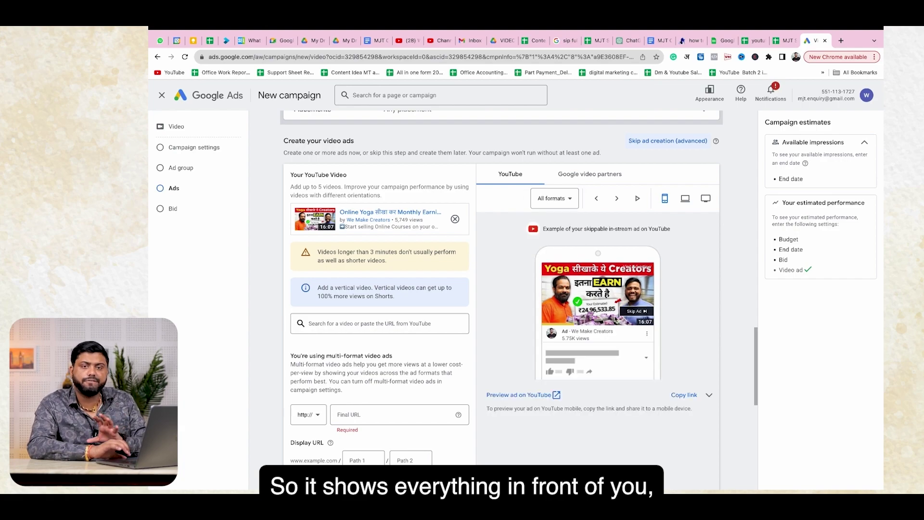
- Preview the ad on a computer and on TV, then return to the mobile preview
{"action": "scroll", "coordinate": [615, 318], "scroll_direction": "down", "scroll_amount": 1}
{"action": "scroll", "coordinate": [614, 316], "scroll_direction": "up", "scroll_amount": 1}
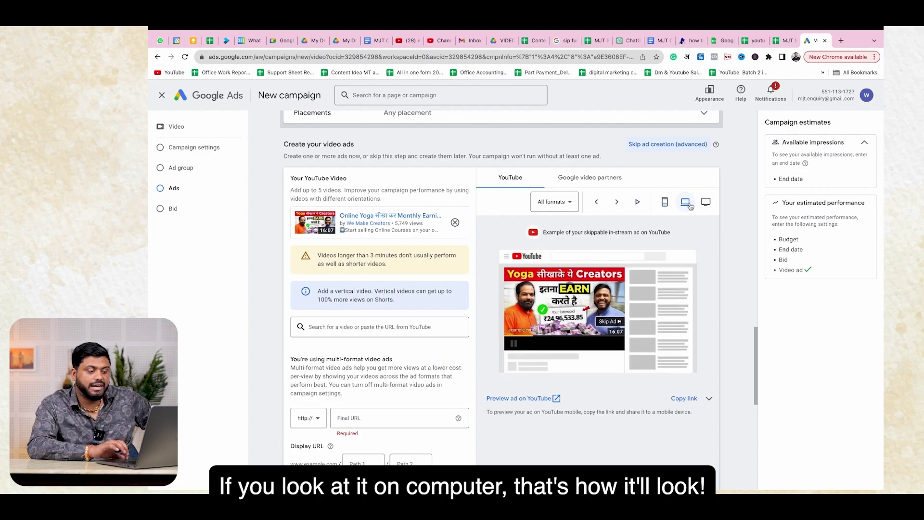
{"action": "left_click", "coordinate": [706, 208]}
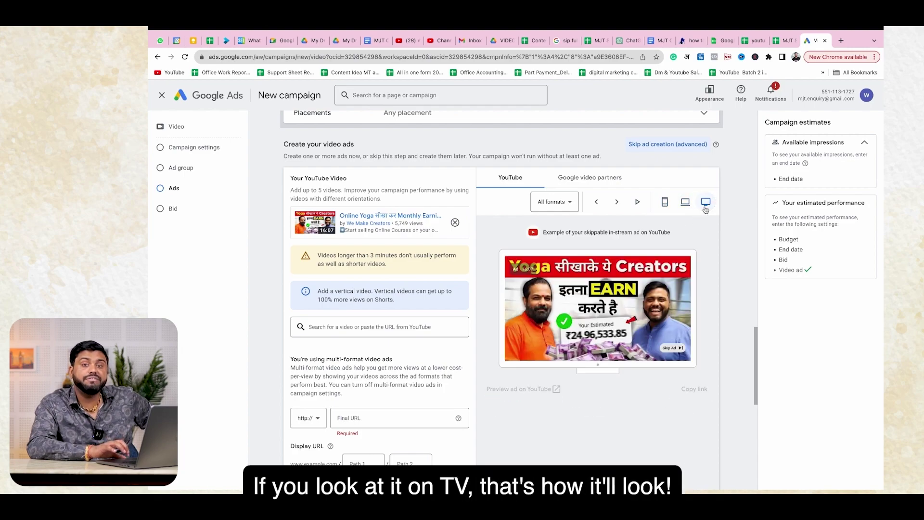
{"action": "left_click", "coordinate": [665, 203]}
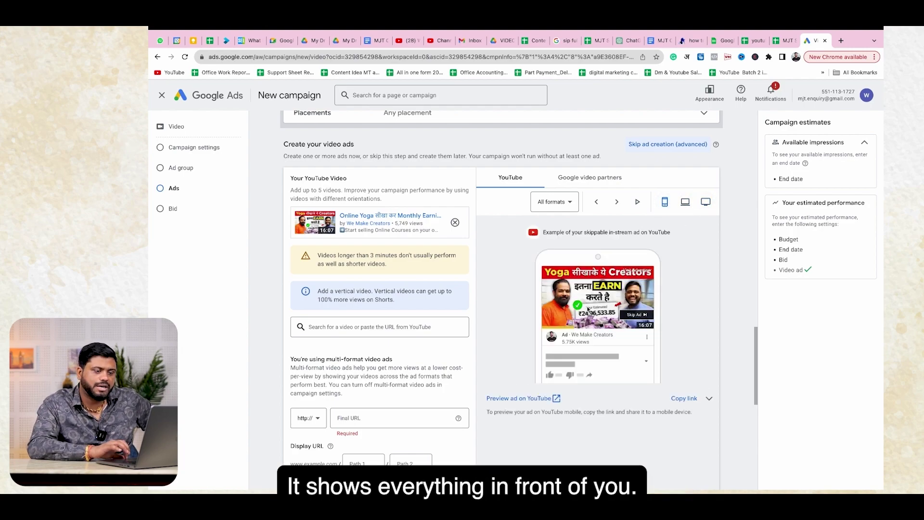
- Set the ad's final URL to the link of the same YouTube video
{"action": "scroll", "coordinate": [600, 313], "scroll_direction": "down", "scroll_amount": 2}
{"action": "left_click", "coordinate": [358, 321]}
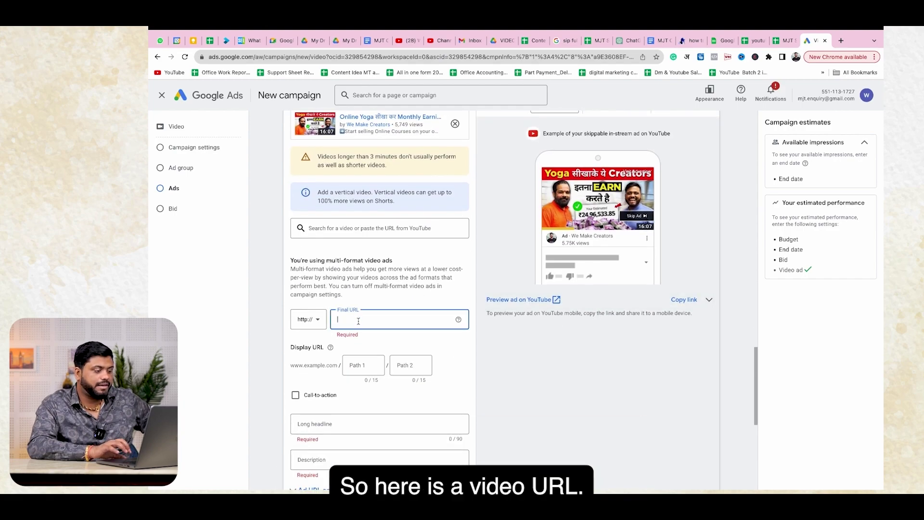
{"action": "type", "text": "www.youtube.com/watch?v=QaFltz7ep-w&t=53s"}
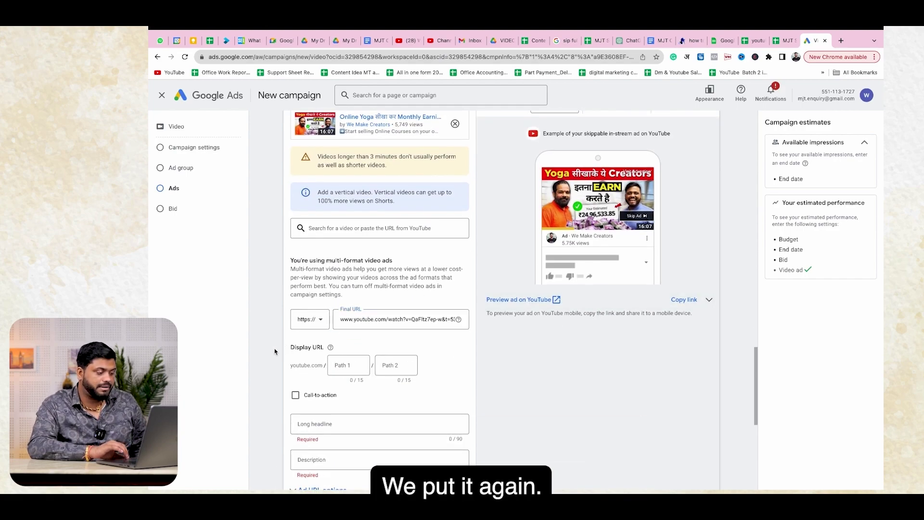
- Enter the long headline "youga training classes" and the description "youga training classes by bodhi school of yoga"
{"action": "scroll", "coordinate": [276, 351], "scroll_direction": "down", "scroll_amount": 2}
{"action": "left_click", "coordinate": [344, 313]}
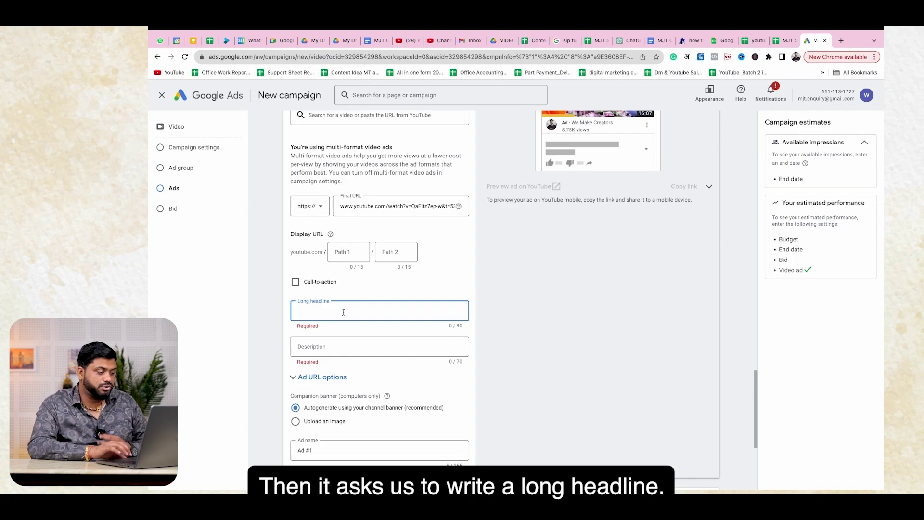
{"action": "scroll", "coordinate": [344, 313], "scroll_direction": "up", "scroll_amount": 3}
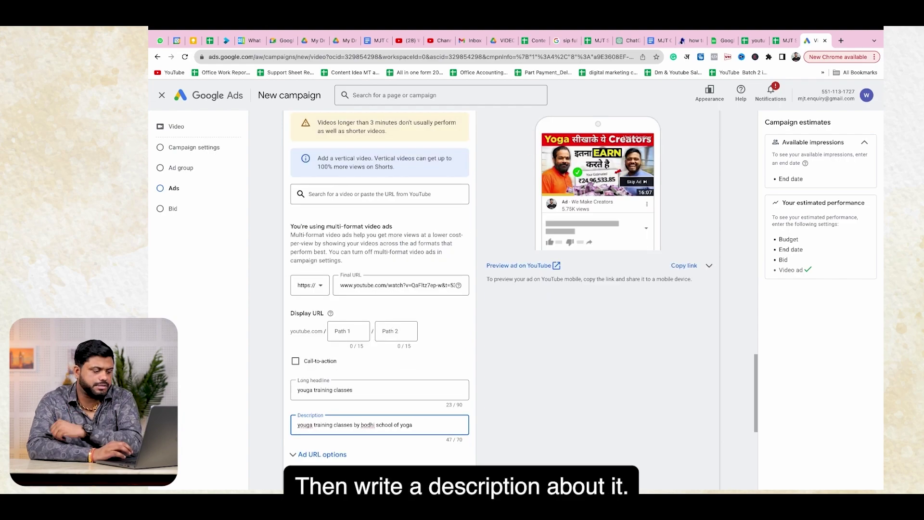
- Set the ad group's Target CPV bid to ₹0.50
{"action": "scroll", "coordinate": [500, 298], "scroll_direction": "down", "scroll_amount": 6}
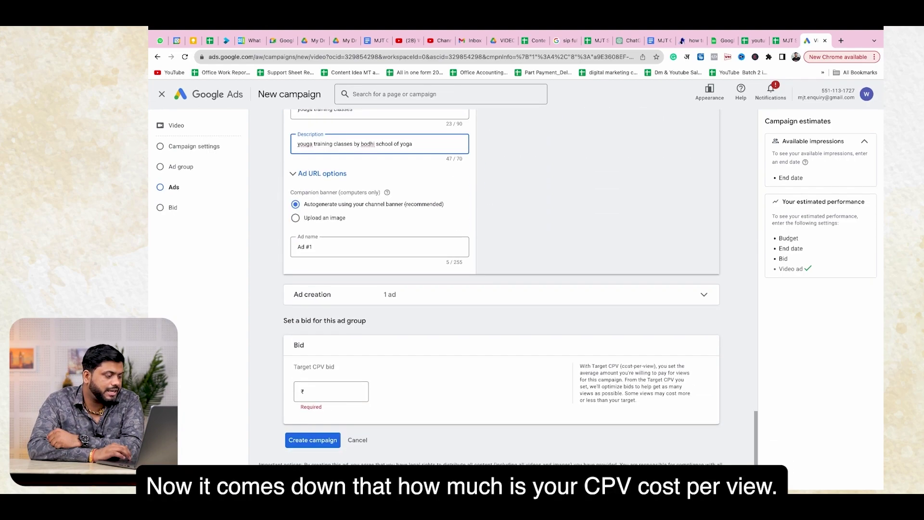
{"action": "left_click", "coordinate": [326, 393]}
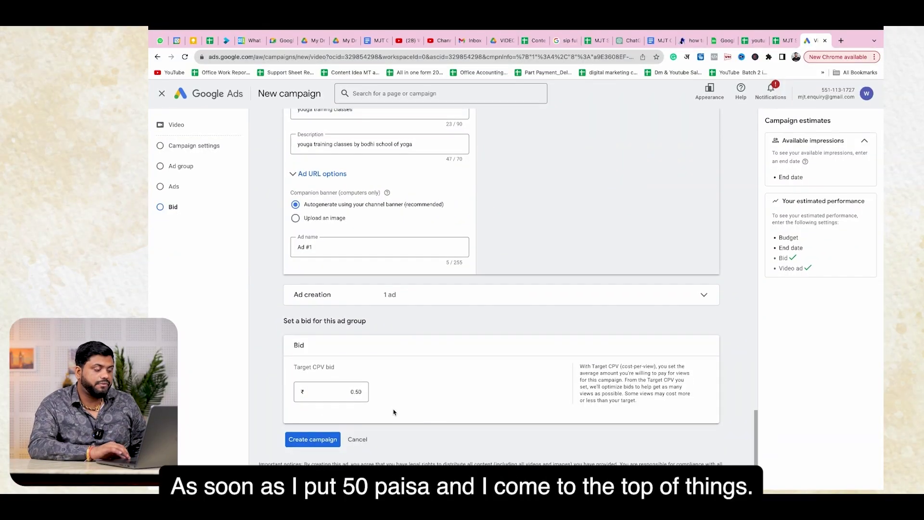
- Open the ad group's placement targeting and switch it to manual entry of multiple placement URLs
{"action": "scroll", "coordinate": [394, 412], "scroll_direction": "up", "scroll_amount": 5}
{"action": "scroll", "coordinate": [393, 413], "scroll_direction": "up", "scroll_amount": 10}
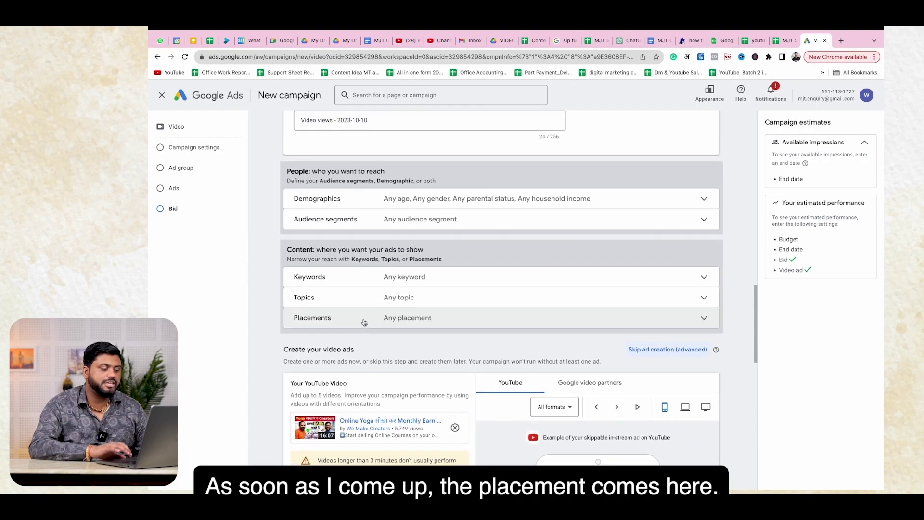
{"action": "left_click", "coordinate": [365, 322]}
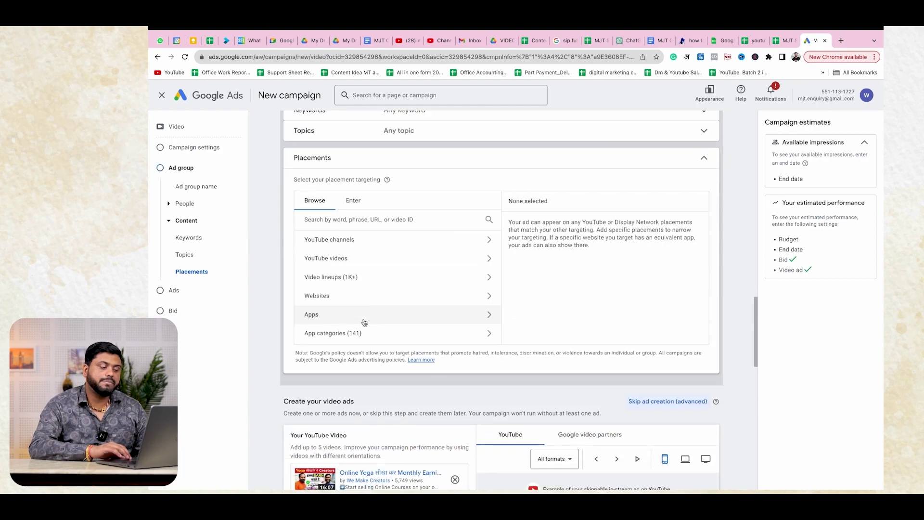
{"action": "scroll", "coordinate": [364, 322], "scroll_direction": "up", "scroll_amount": 1}
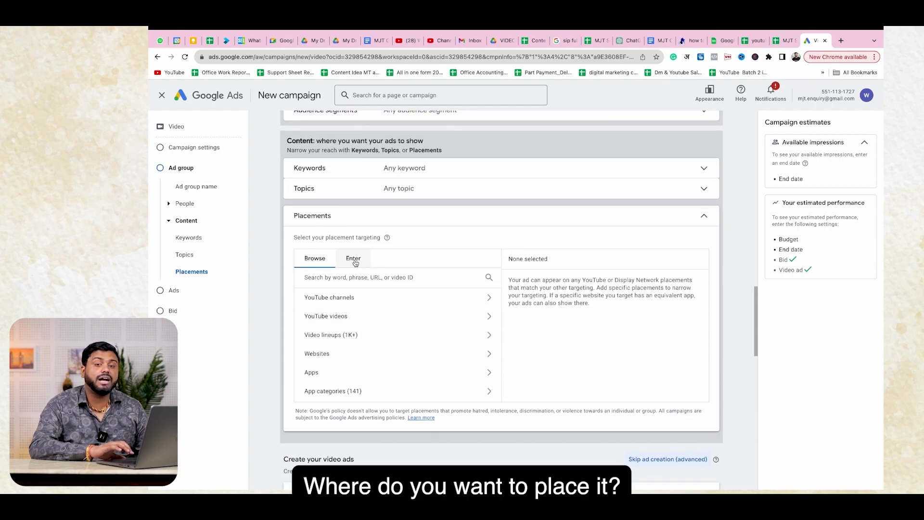
{"action": "left_click", "coordinate": [354, 260]}
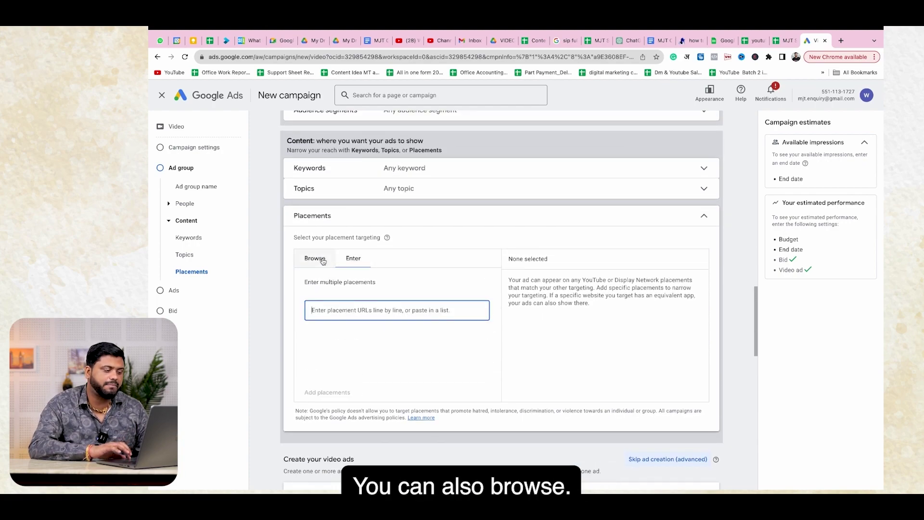
{"action": "left_click", "coordinate": [316, 258]}
{"action": "left_click", "coordinate": [353, 259]}
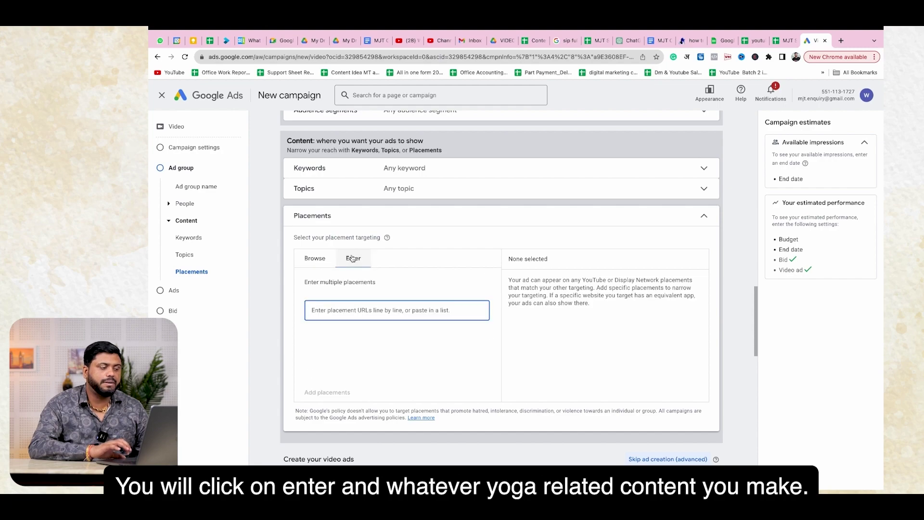
- Switch to YouTube, search for "yoga in 10min" and look through the resulting videos
{"action": "left_click", "coordinate": [410, 41]}
{"action": "left_click", "coordinate": [407, 93]}
{"action": "key", "text": "ctrl+a"}
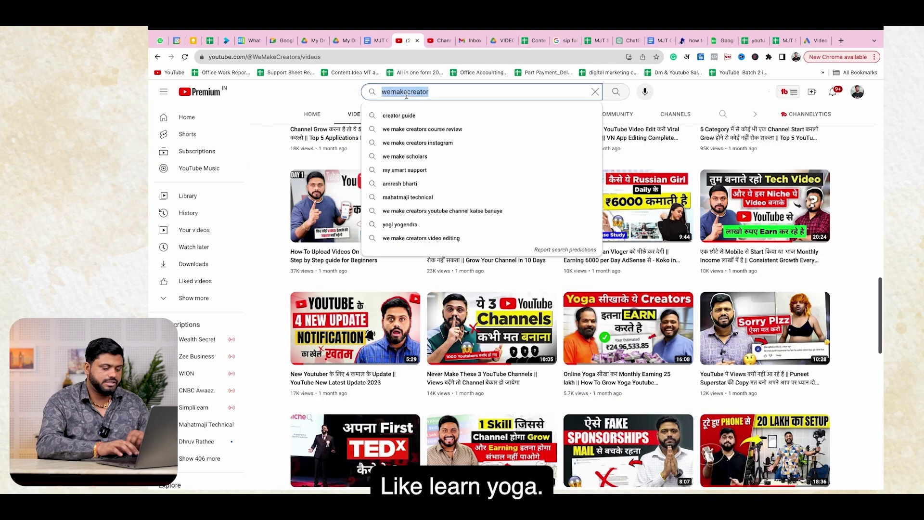
{"action": "type", "text": "yoga in "}
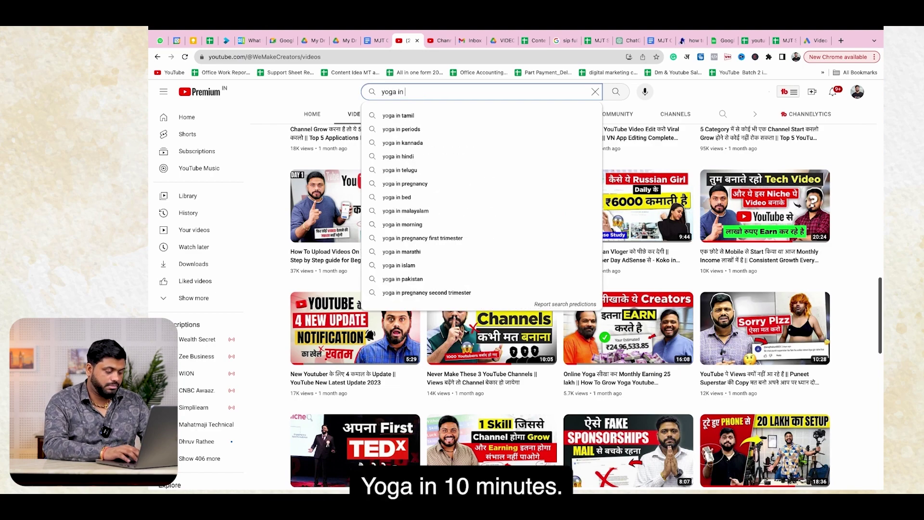
{"action": "type", "text": "10min"}
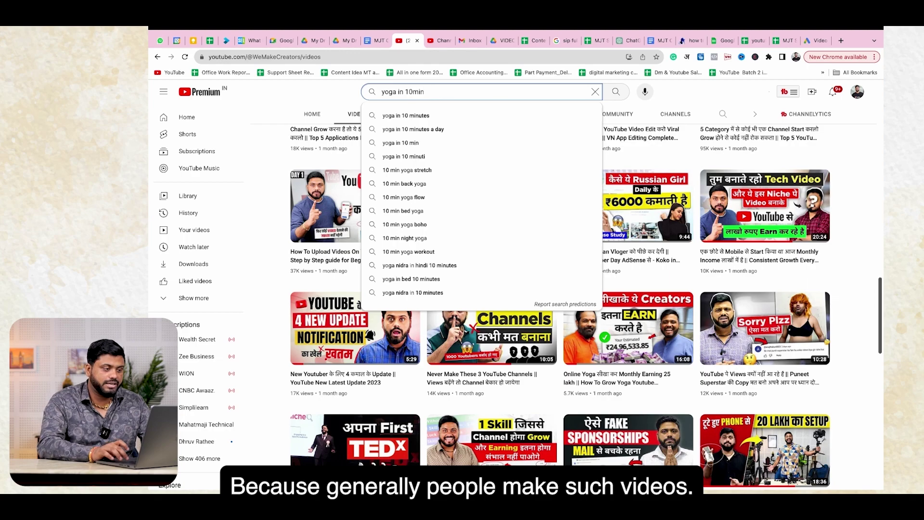
{"action": "key", "text": "Return"}
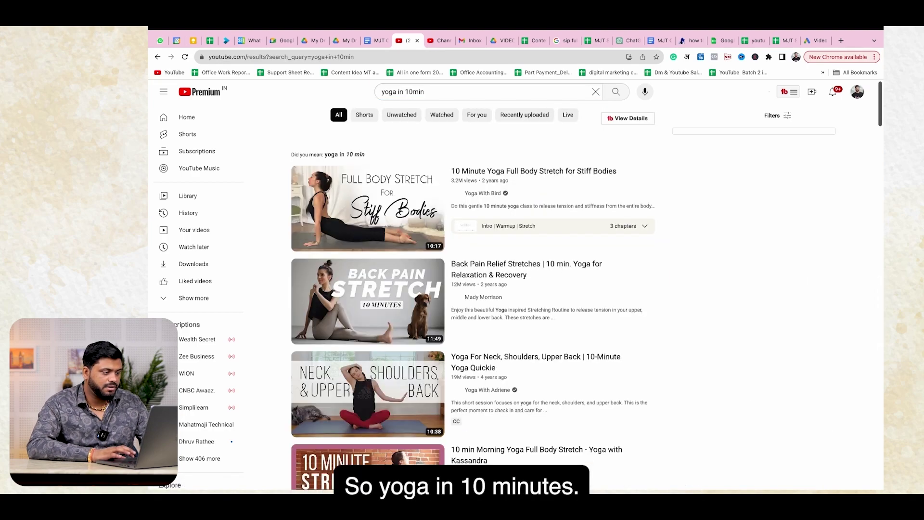
{"action": "scroll", "coordinate": [469, 328], "scroll_direction": "down", "scroll_amount": 3}
{"action": "scroll", "coordinate": [469, 328], "scroll_direction": "up", "scroll_amount": 3}
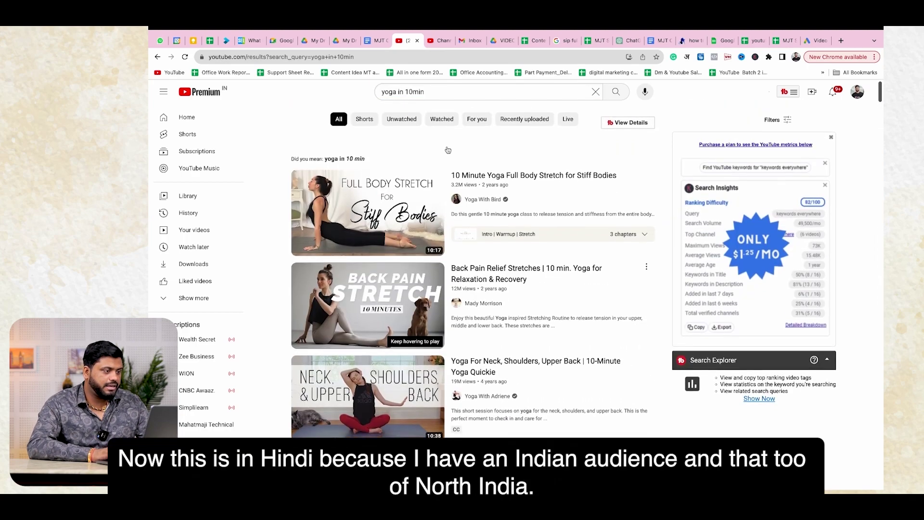
- Refine the YouTube search to "yoga in 10min hindi" and open the home page of the Fit Tuber Hindi channel
{"action": "left_click", "coordinate": [433, 91]}
{"action": "type", "text": "hindi"}
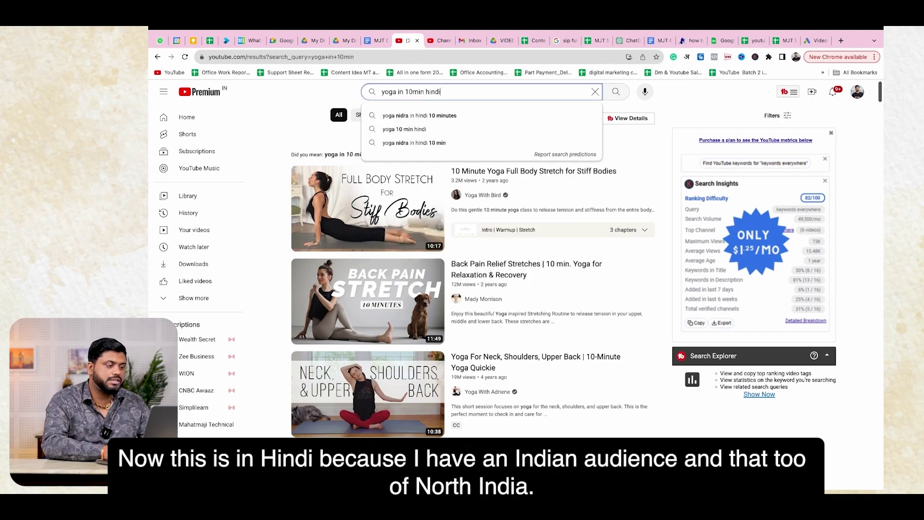
{"action": "key", "text": "Return"}
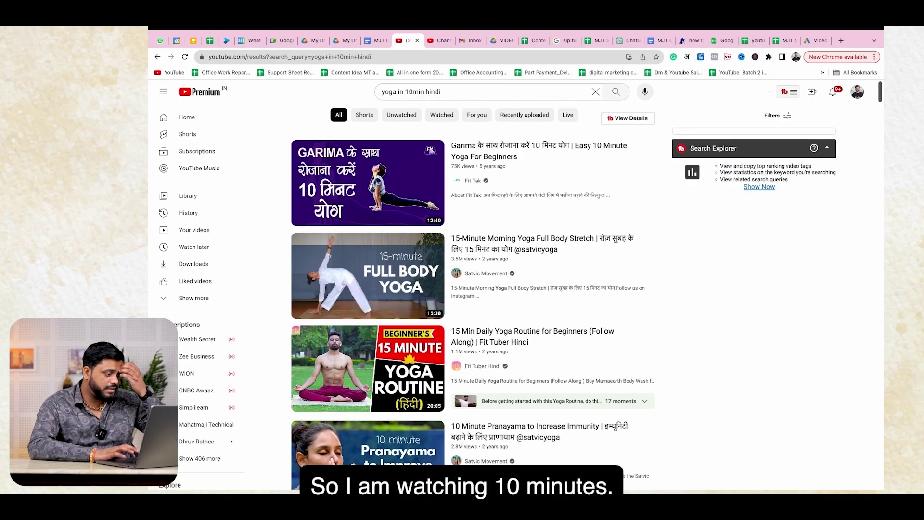
{"action": "left_click", "coordinate": [492, 364]}
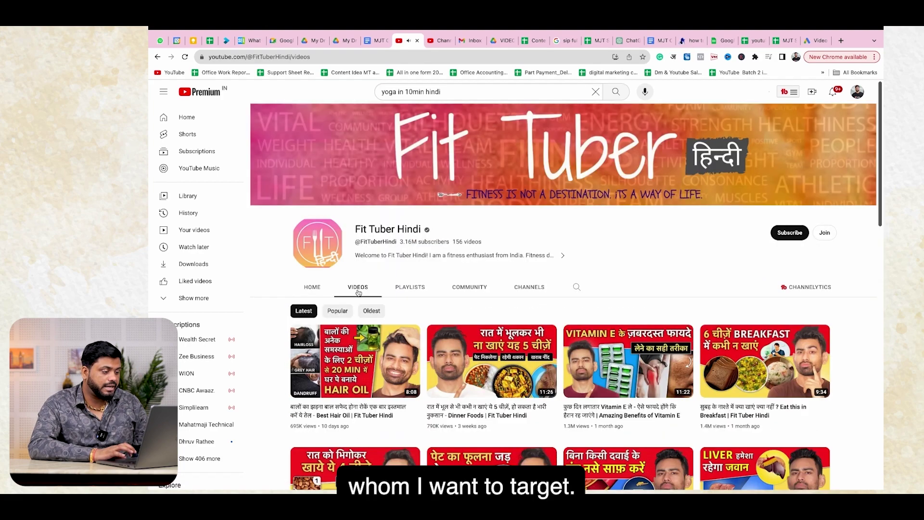
{"action": "left_click", "coordinate": [158, 57]}
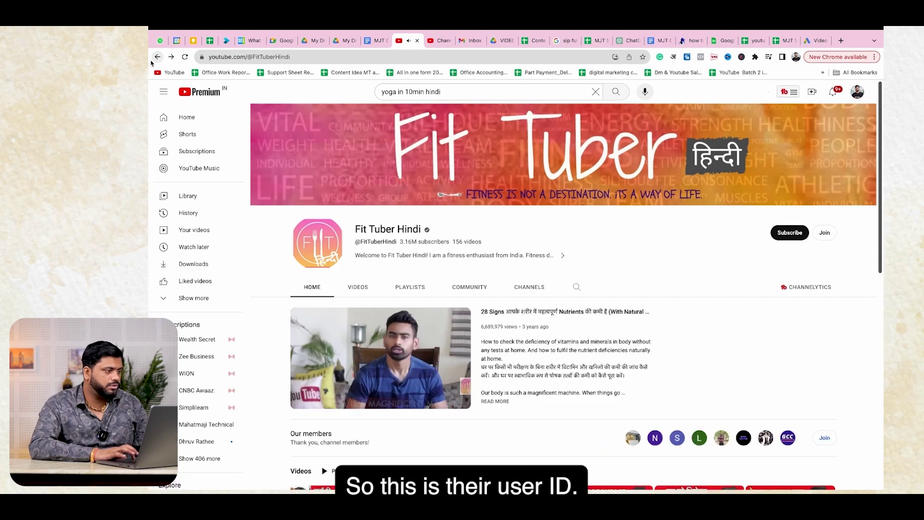
- Copy the Fit Tuber Hindi channel's URL and add it as a placement in the Google Ads campaign
{"action": "left_click", "coordinate": [275, 57]}
{"action": "key", "text": "ctrl+c"}
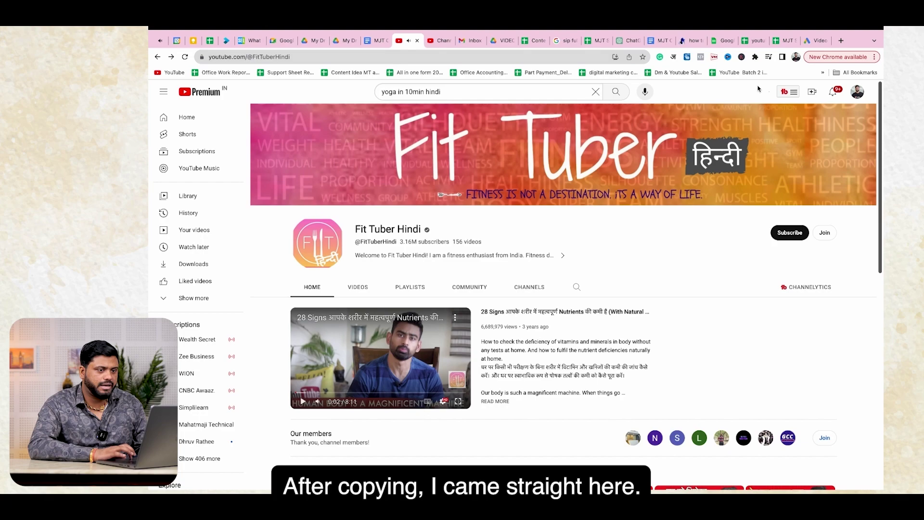
{"action": "left_click", "coordinate": [817, 41]}
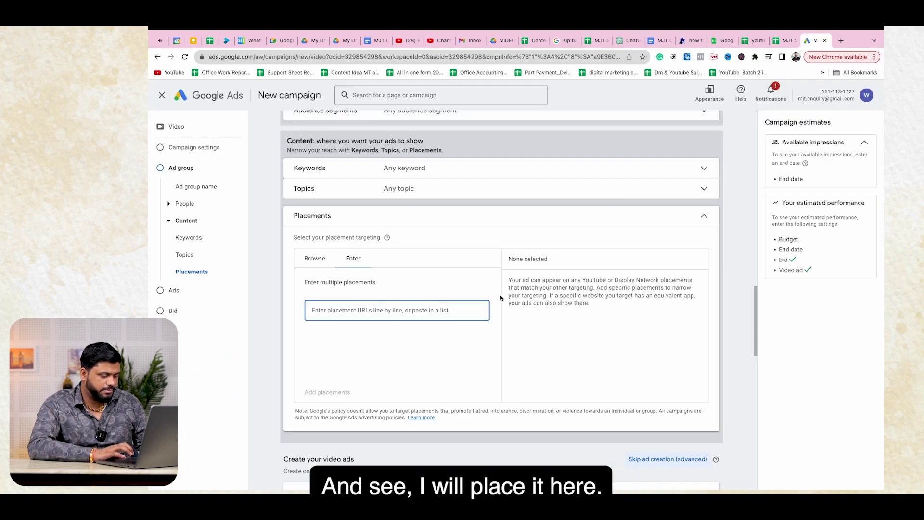
{"action": "key", "text": "ctrl+v"}
{"action": "left_click", "coordinate": [339, 392]}
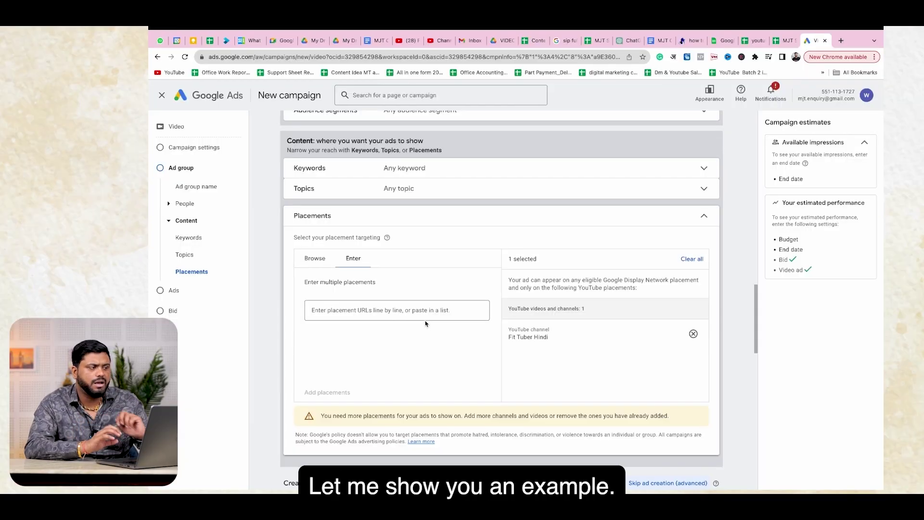
- Copy all channel links from the "motivational channel link" note in Google Keep and add them as placements in Google Ads
{"action": "left_click", "coordinate": [193, 41]}
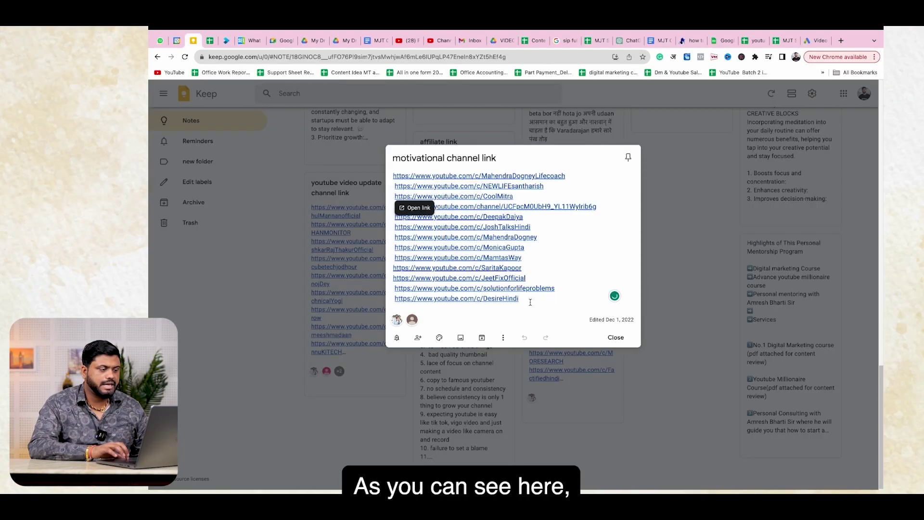
{"action": "left_click_drag", "start_coordinate": [530, 302], "coordinate": [408, 178]}
{"action": "key", "text": "ctrl+c"}
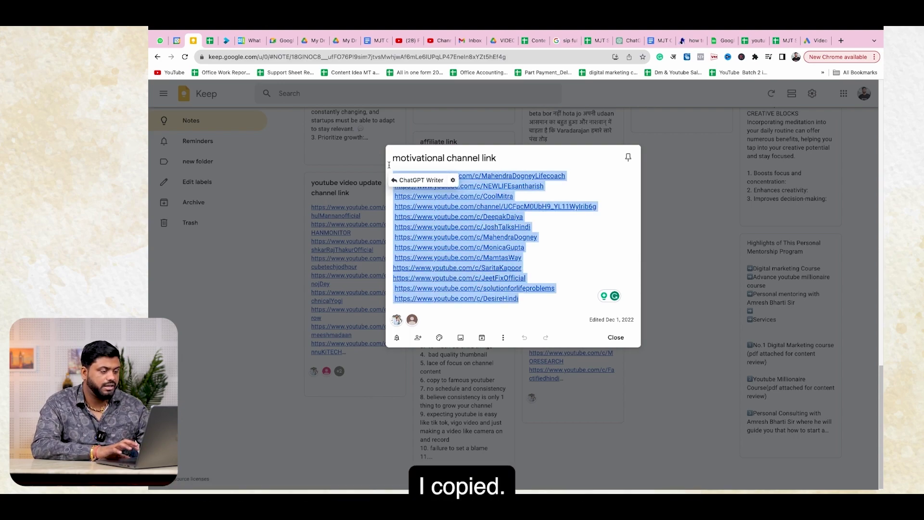
{"action": "left_click", "coordinate": [812, 40]}
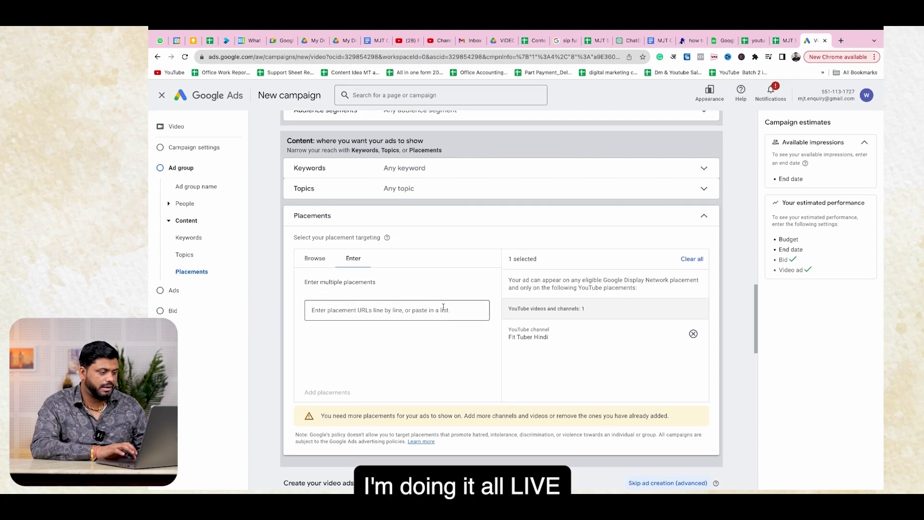
{"action": "key", "text": "ctrl+v"}
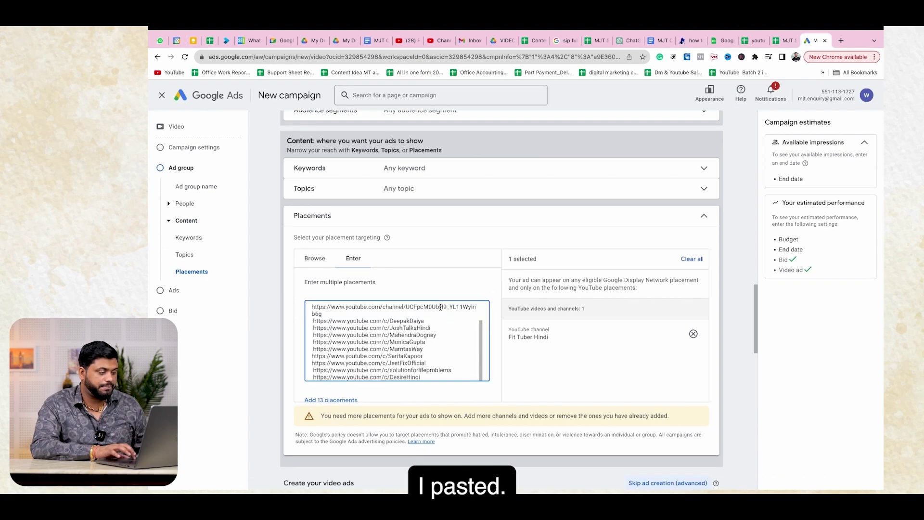
{"action": "left_click", "coordinate": [345, 400]}
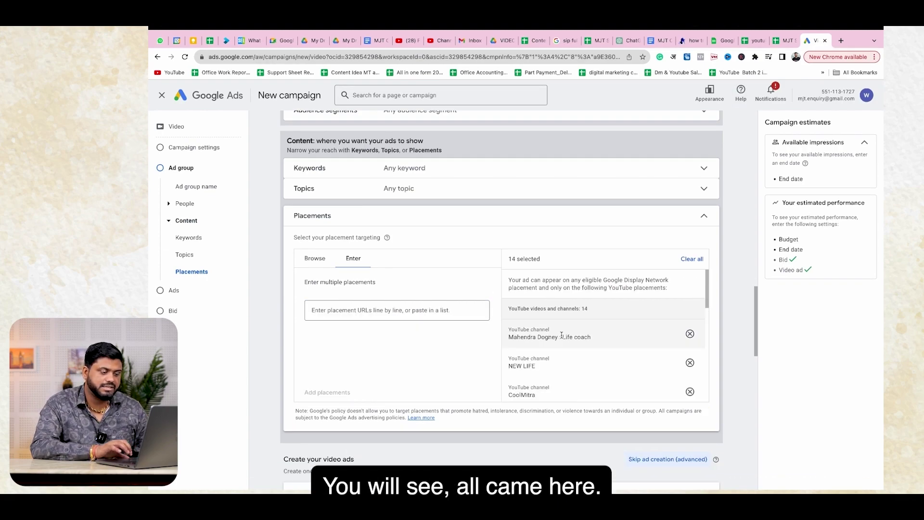
- Review the categories offered for topic targeting and collapse the topics section without choosing any
{"action": "scroll", "coordinate": [562, 338], "scroll_direction": "down", "scroll_amount": 3}
{"action": "scroll", "coordinate": [562, 339], "scroll_direction": "down", "scroll_amount": 10}
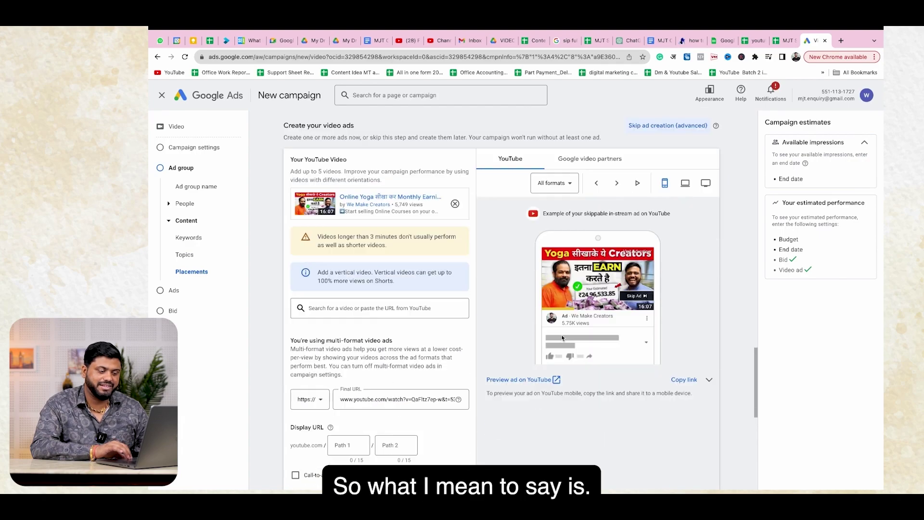
{"action": "scroll", "coordinate": [562, 336], "scroll_direction": "up", "scroll_amount": 5}
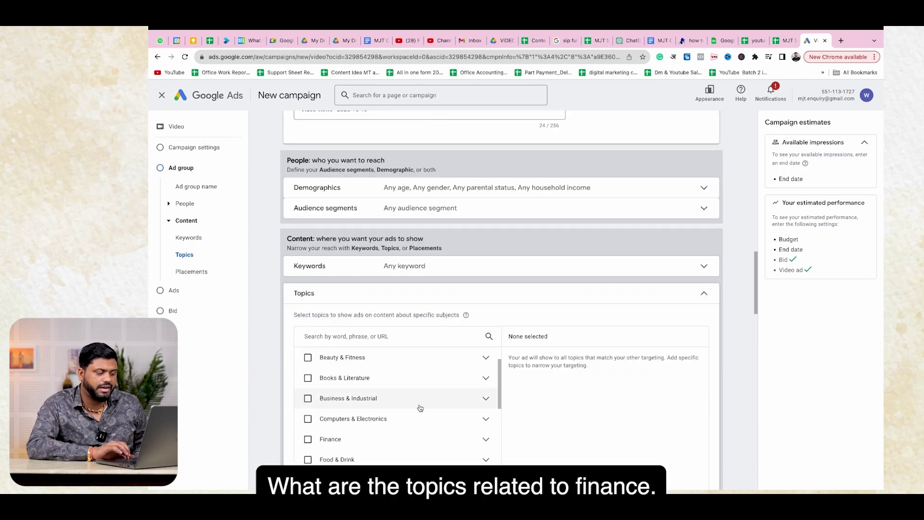
{"action": "scroll", "coordinate": [405, 439], "scroll_direction": "up", "scroll_amount": 3}
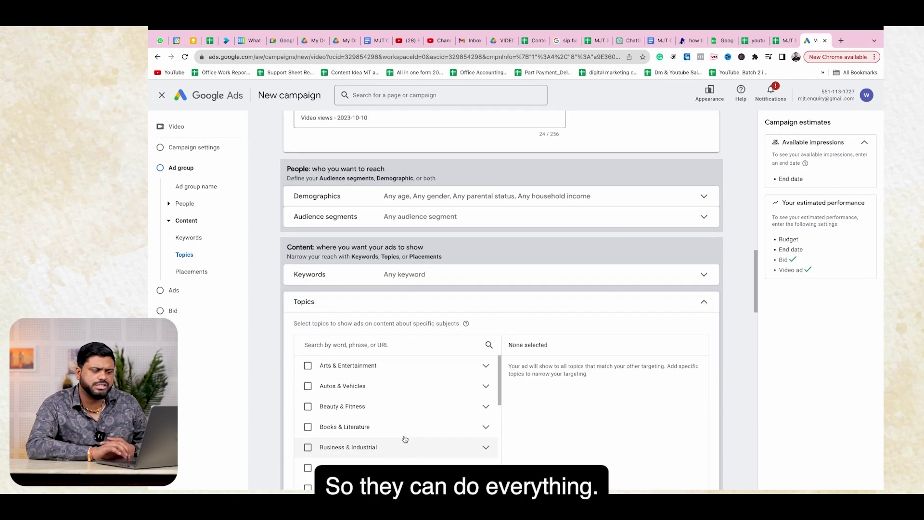
{"action": "left_click", "coordinate": [490, 308]}
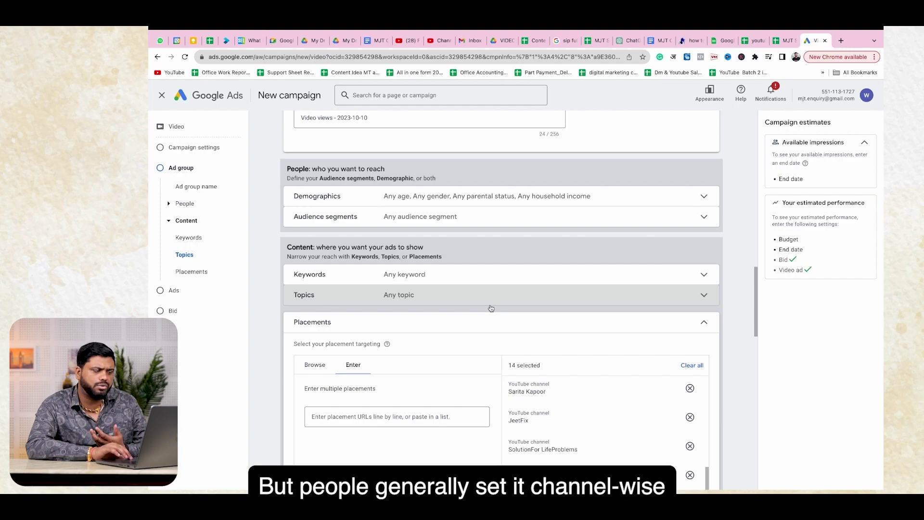
- Open the keyword targeting section and examine its keyword entry box and keyword idea fields
{"action": "scroll", "coordinate": [490, 305], "scroll_direction": "up", "scroll_amount": 1}
{"action": "left_click", "coordinate": [466, 338]}
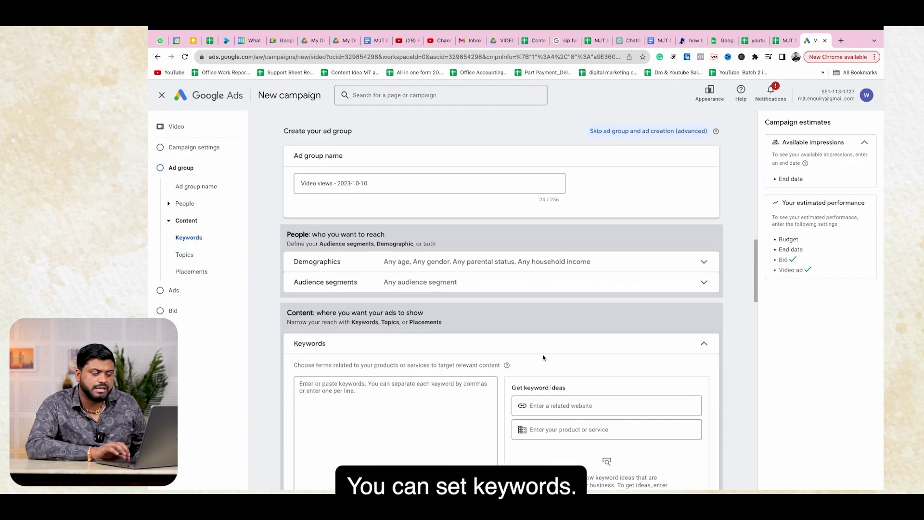
{"action": "scroll", "coordinate": [543, 358], "scroll_direction": "down", "scroll_amount": 1}
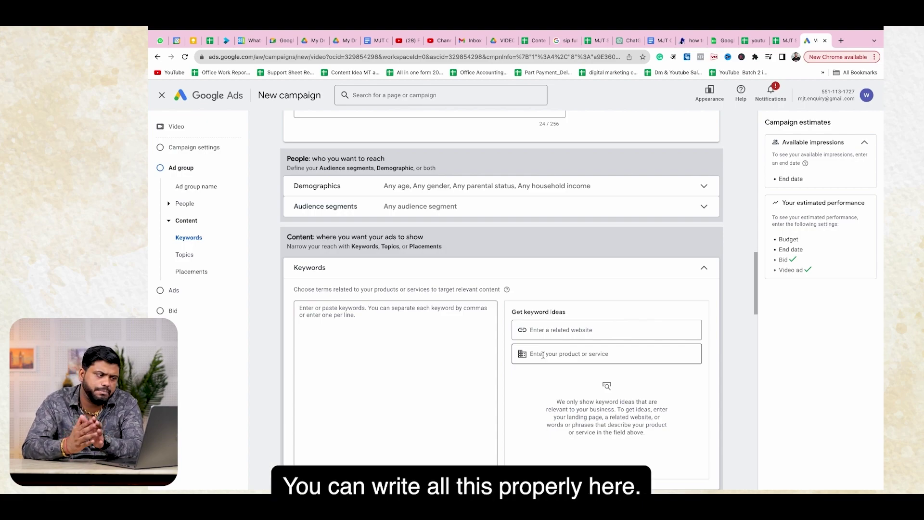
{"action": "left_click", "coordinate": [405, 323]}
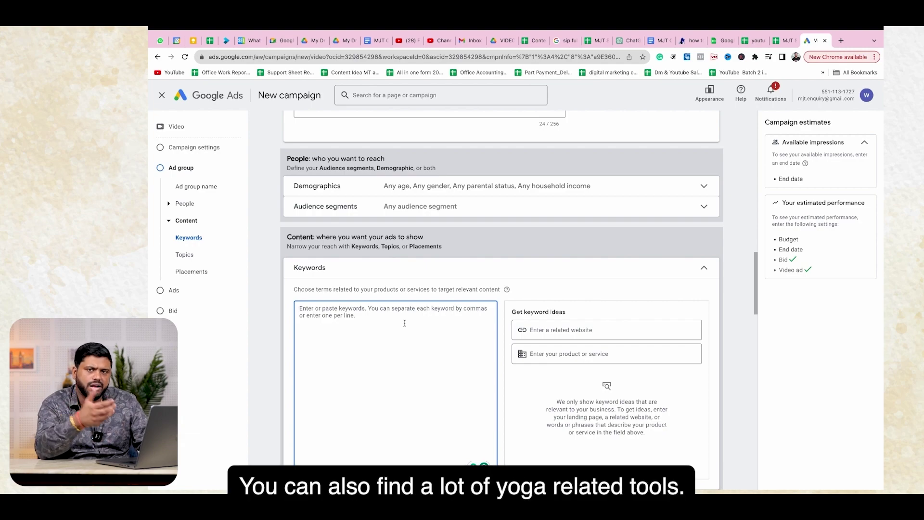
- Open the audience segments and look through the suggested categories
{"action": "scroll", "coordinate": [405, 322], "scroll_direction": "up", "scroll_amount": 3}
{"action": "left_click", "coordinate": [430, 319]}
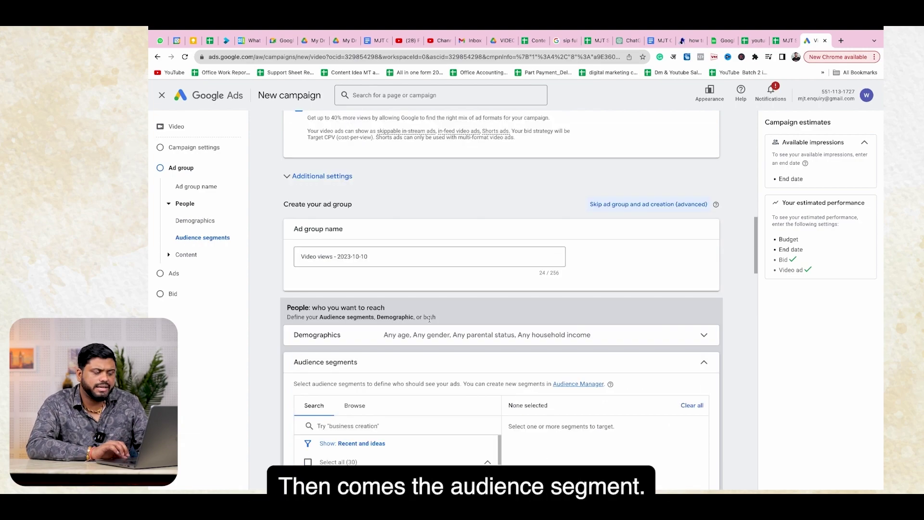
{"action": "scroll", "coordinate": [430, 318], "scroll_direction": "down", "scroll_amount": 5}
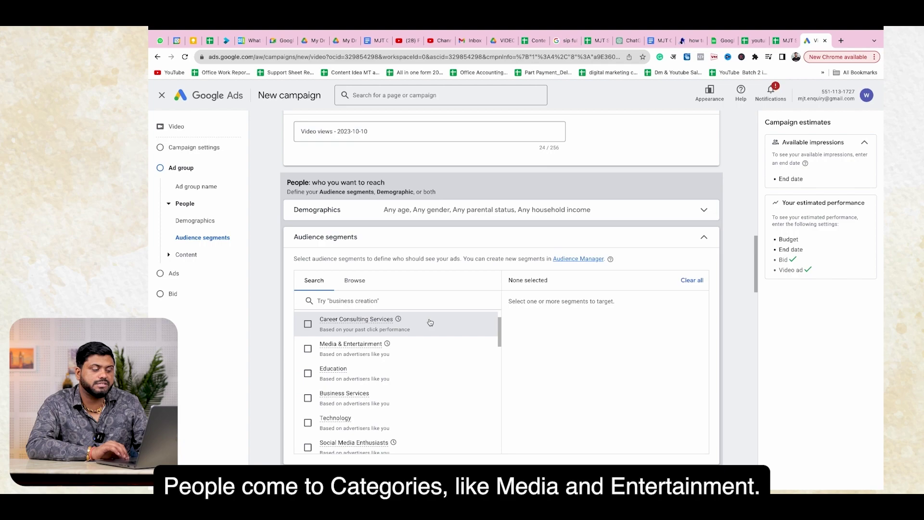
{"action": "scroll", "coordinate": [429, 322], "scroll_direction": "up", "scroll_amount": 8}
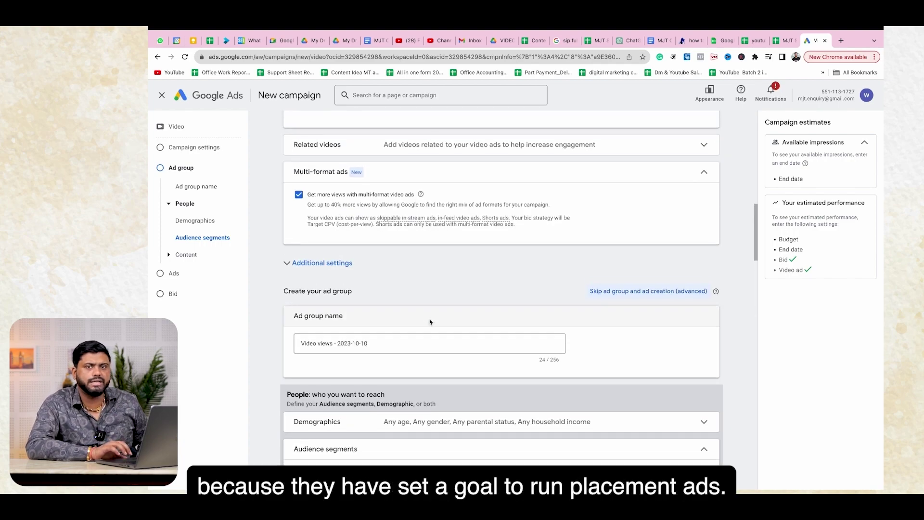
- In the demographic targeting, exclude the 55 - 64 age group and include the 35 - 44 age group
{"action": "left_click", "coordinate": [428, 420]}
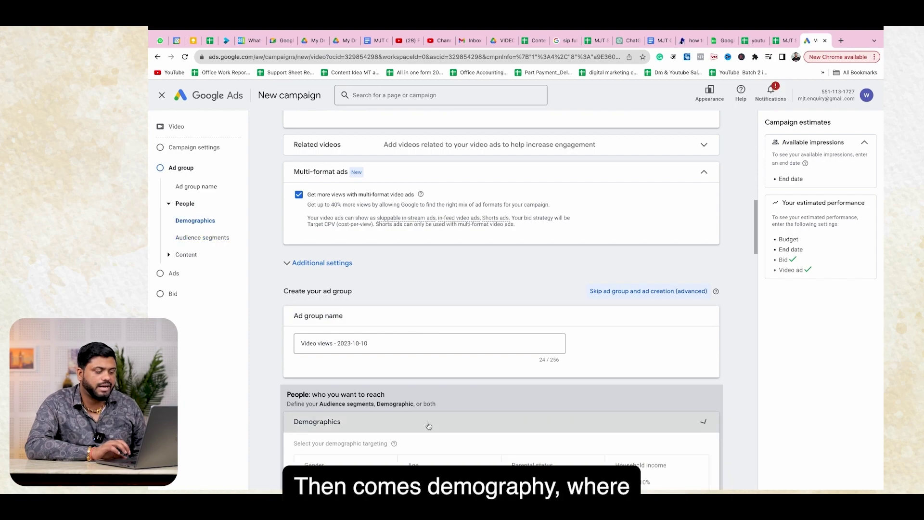
{"action": "scroll", "coordinate": [429, 421], "scroll_direction": "down", "scroll_amount": 6}
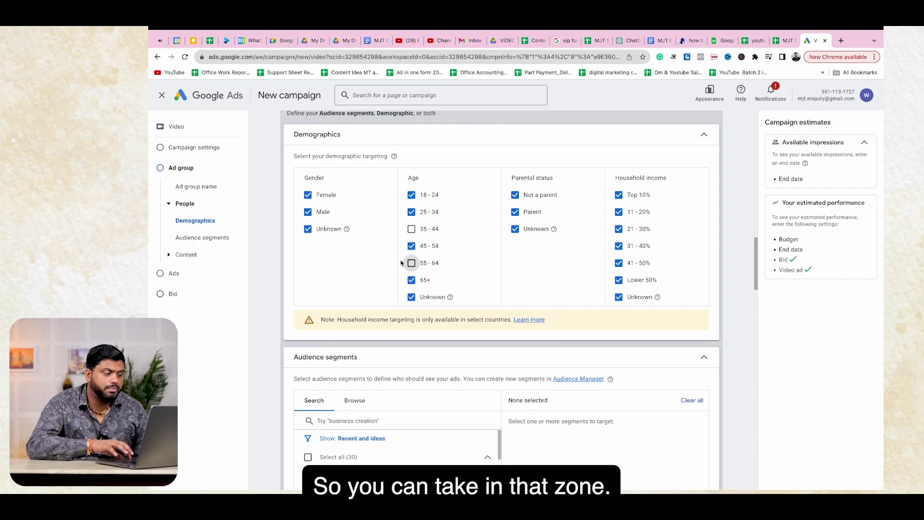
{"action": "left_click", "coordinate": [414, 232]}
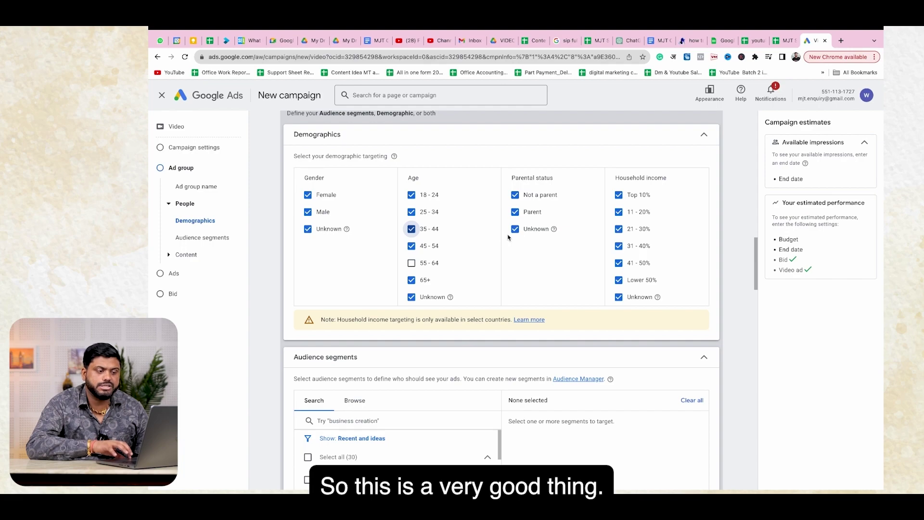
- Name the ad group "yoga video" in place of the default name
{"action": "scroll", "coordinate": [573, 225], "scroll_direction": "down", "scroll_amount": 1}
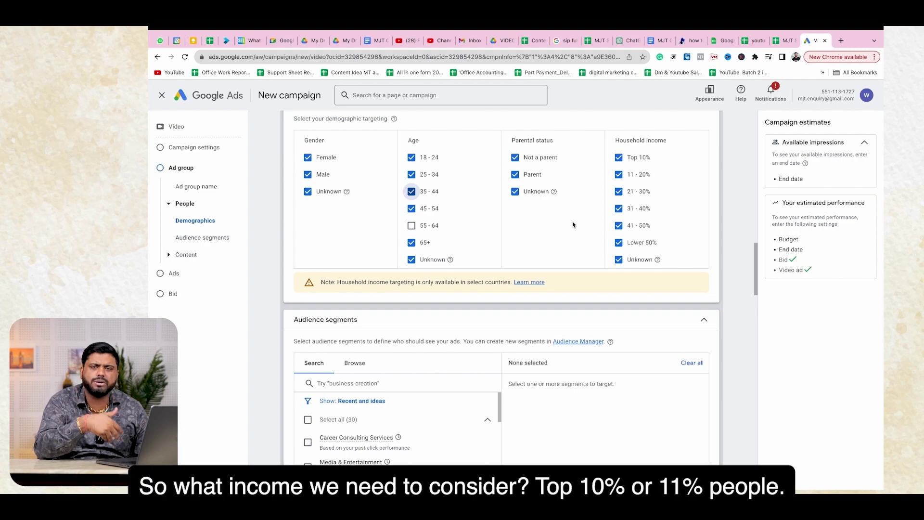
{"action": "scroll", "coordinate": [572, 224], "scroll_direction": "up", "scroll_amount": 6}
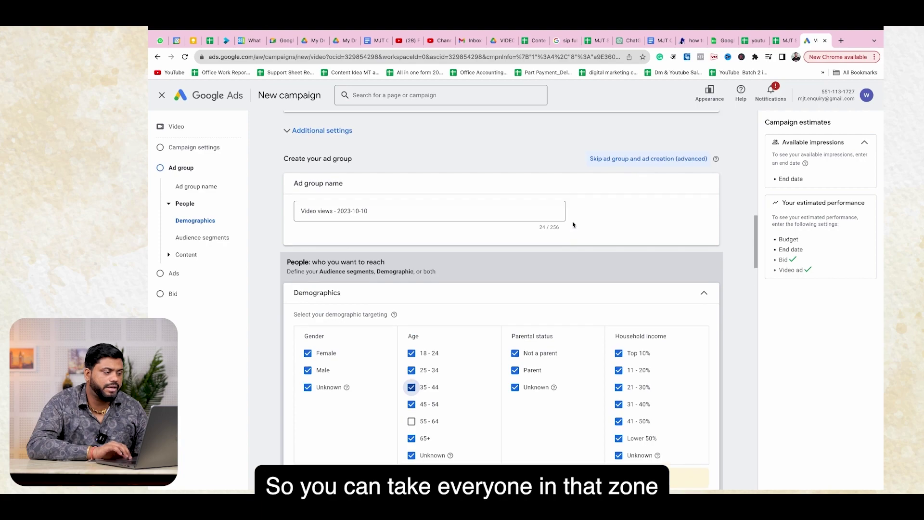
{"action": "left_click", "coordinate": [348, 299]}
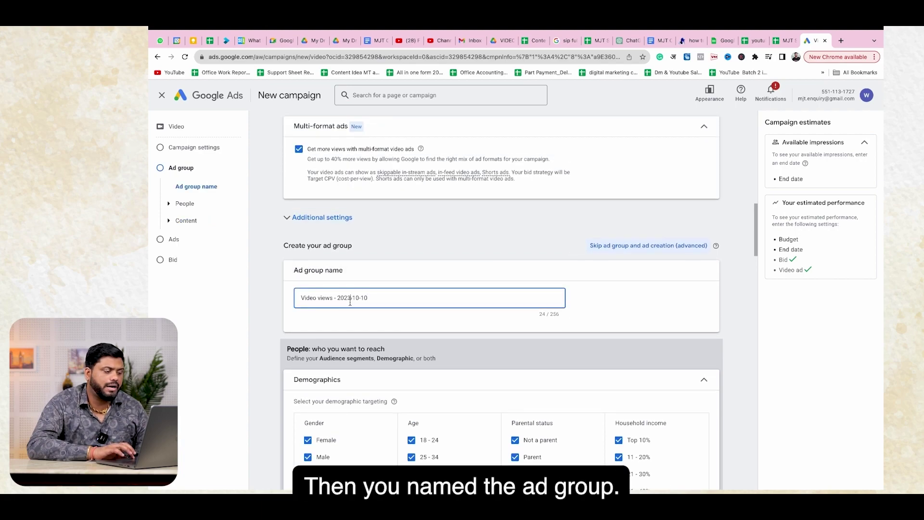
{"action": "triple_click", "coordinate": [350, 301]}
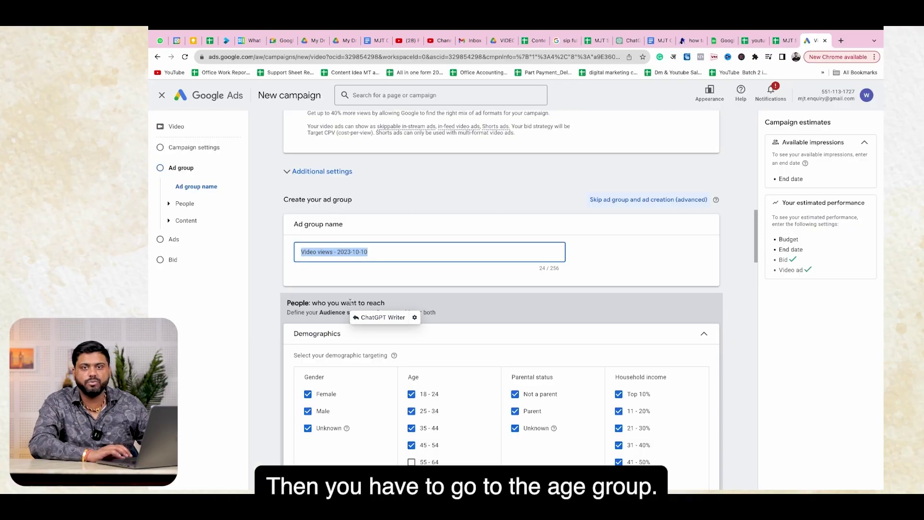
{"action": "scroll", "coordinate": [350, 305], "scroll_direction": "up", "scroll_amount": 8}
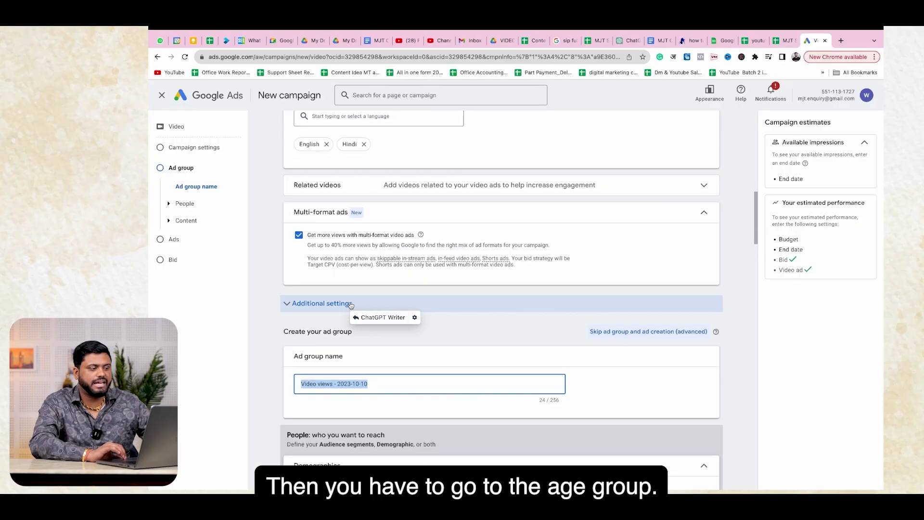
{"action": "scroll", "coordinate": [350, 305], "scroll_direction": "up", "scroll_amount": 2}
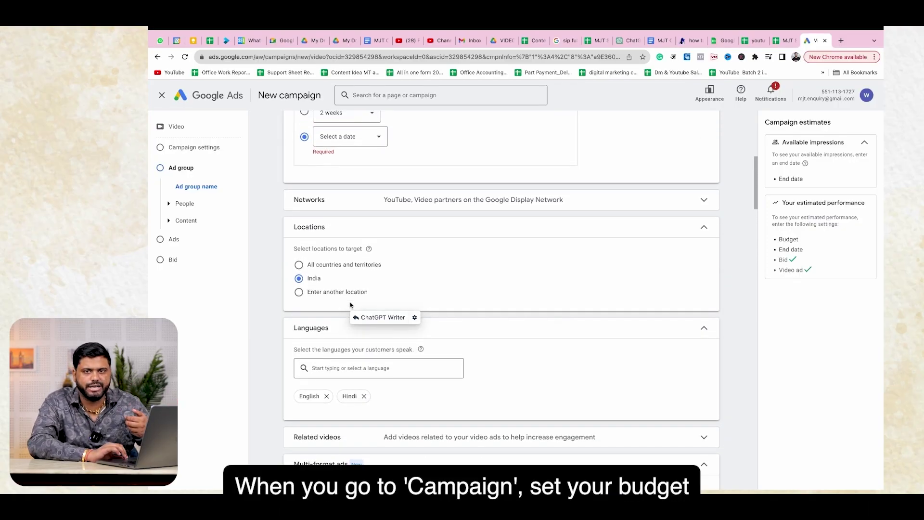
{"action": "scroll", "coordinate": [350, 305], "scroll_direction": "down", "scroll_amount": 7}
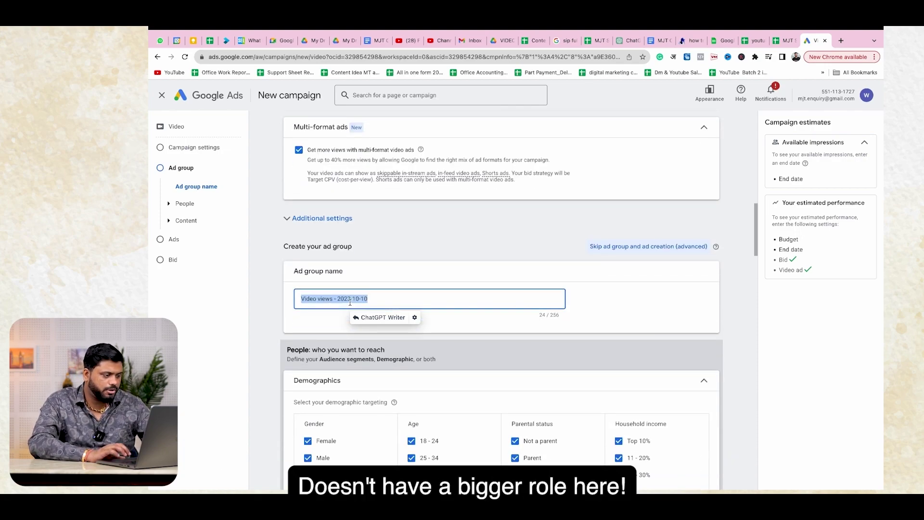
{"action": "type", "text": "ga video"}
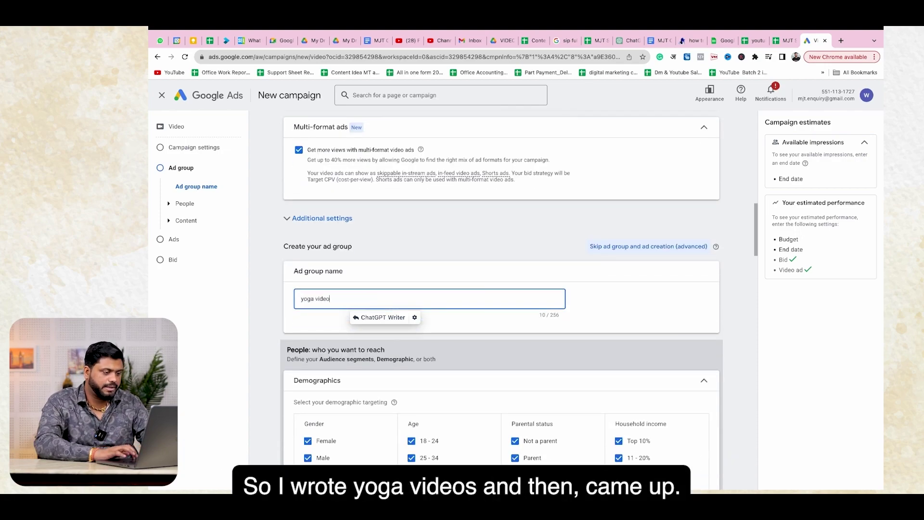
{"action": "left_click", "coordinate": [427, 285]}
- Try the option for entering another target location and set the location back to India
{"action": "scroll", "coordinate": [428, 285], "scroll_direction": "up", "scroll_amount": 5}
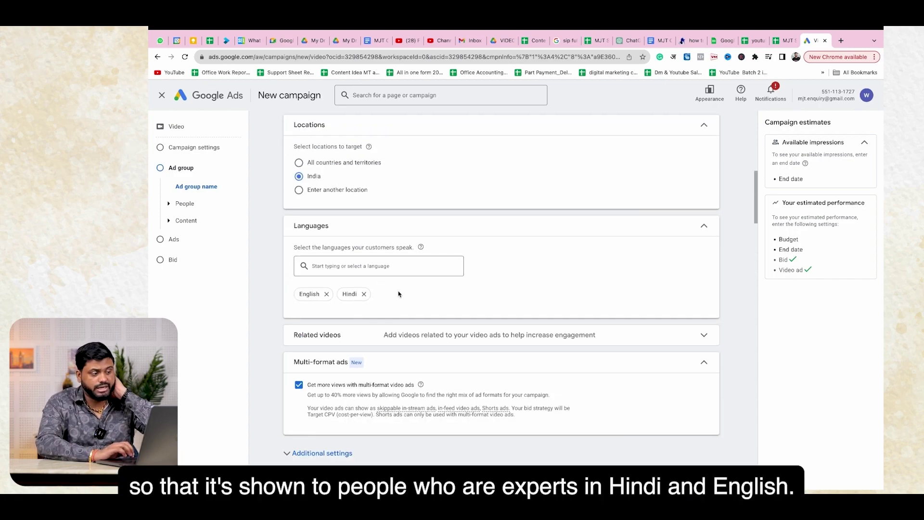
{"action": "scroll", "coordinate": [399, 294], "scroll_direction": "up", "scroll_amount": 2}
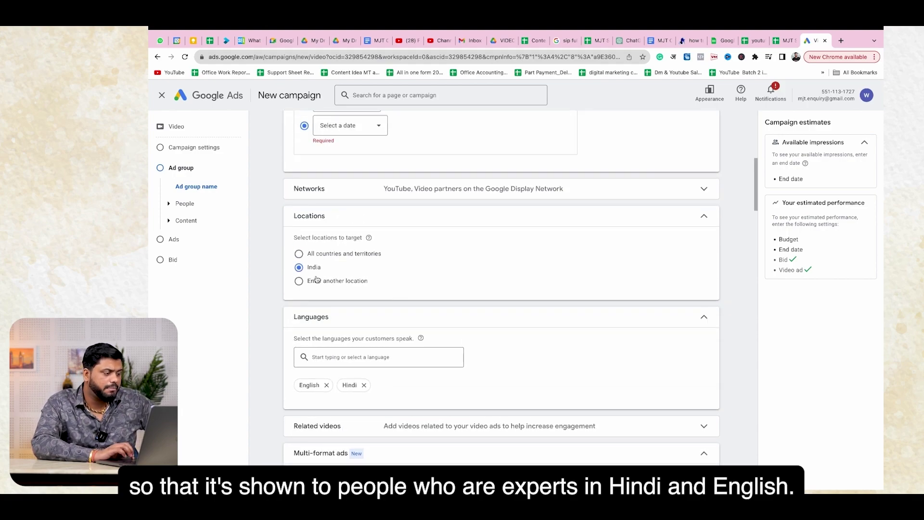
{"action": "left_click", "coordinate": [339, 281]}
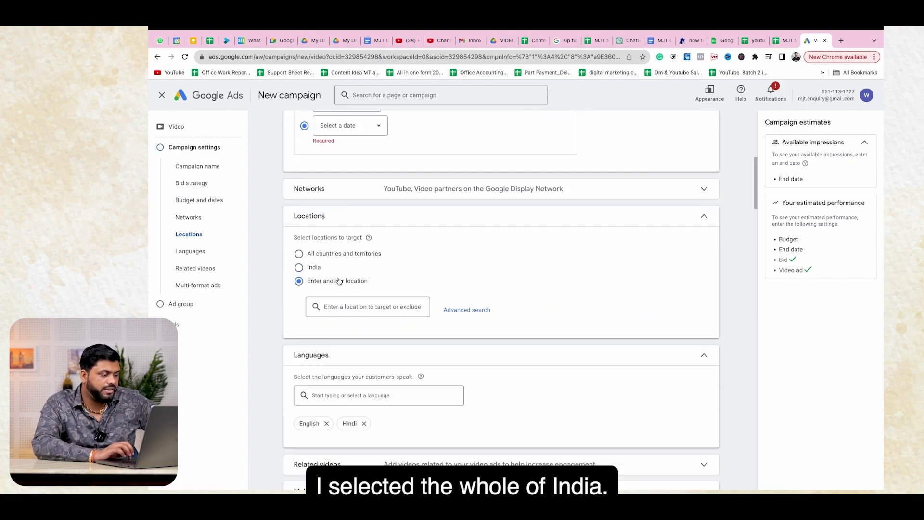
{"action": "left_click", "coordinate": [299, 268]}
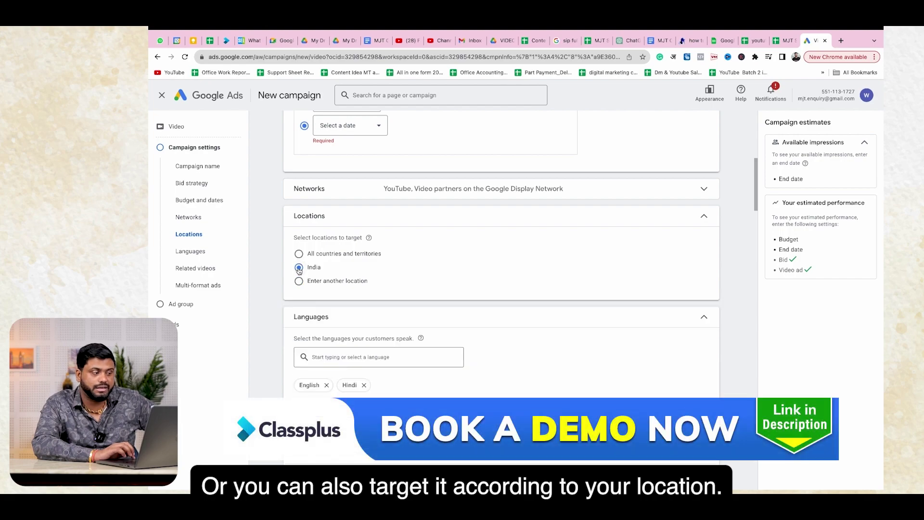
- Set the campaign's end date to Oct 14, 2023 and its campaign total budget to ₹1,000
{"action": "scroll", "coordinate": [361, 270], "scroll_direction": "up", "scroll_amount": 3}
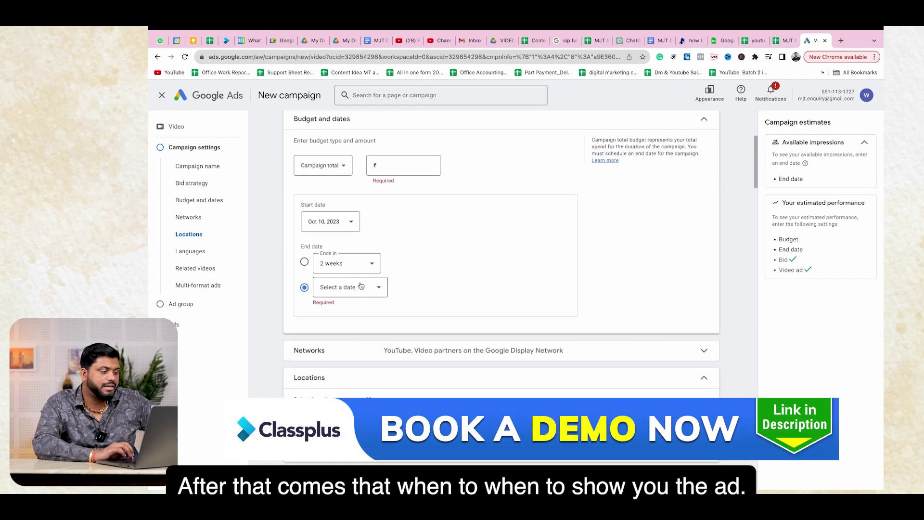
{"action": "left_click", "coordinate": [360, 287]}
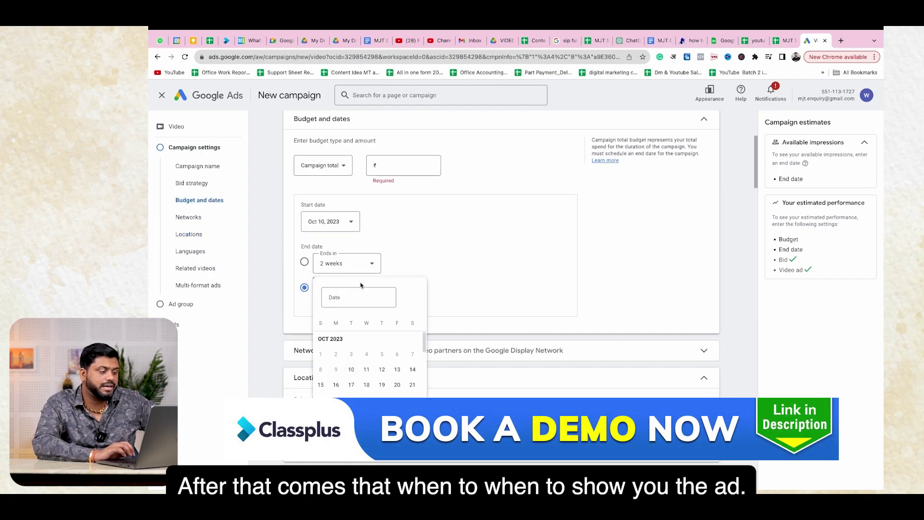
{"action": "left_click", "coordinate": [413, 370]}
{"action": "scroll", "coordinate": [447, 262], "scroll_direction": "up", "scroll_amount": 2}
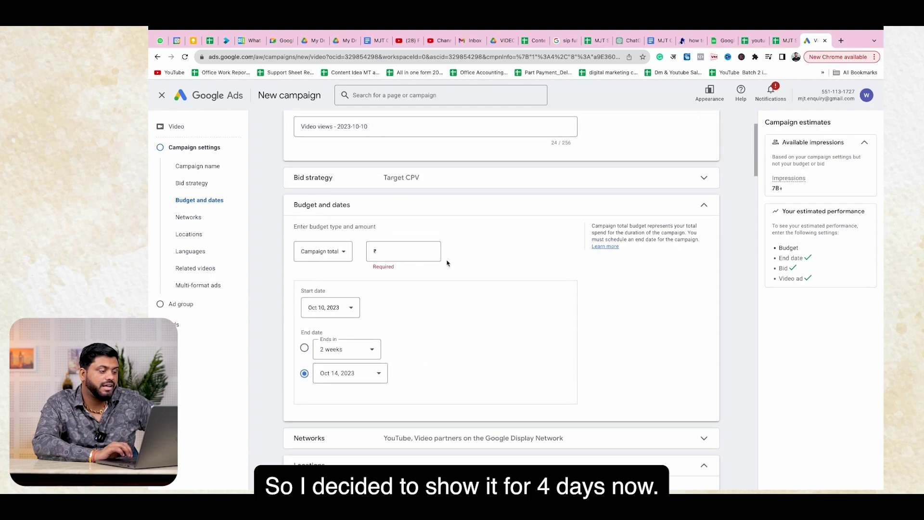
{"action": "left_click", "coordinate": [421, 259]}
{"action": "type", "text": "1,000"}
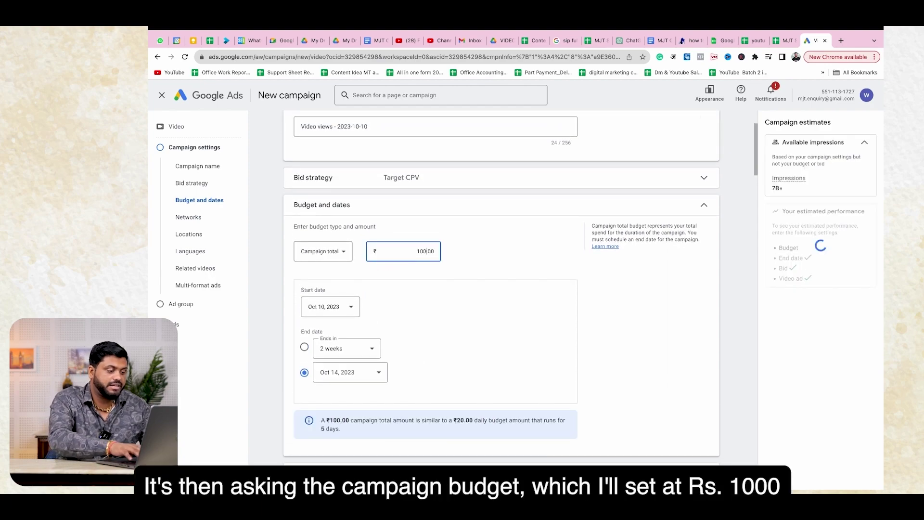
{"action": "left_click", "coordinate": [465, 319]}
{"action": "scroll", "coordinate": [465, 320], "scroll_direction": "down", "scroll_amount": 2}
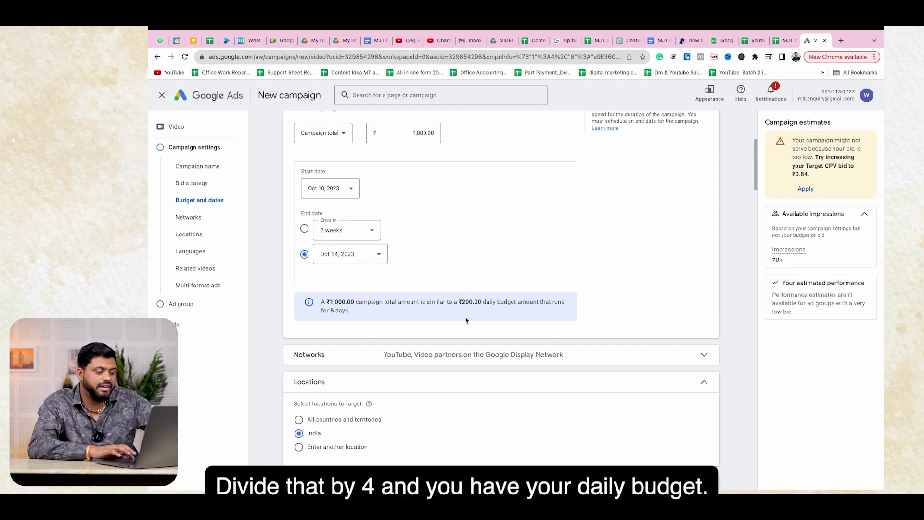
- Name the campaign "yoga video" in place of the default name
{"action": "scroll", "coordinate": [498, 303], "scroll_direction": "up", "scroll_amount": 5}
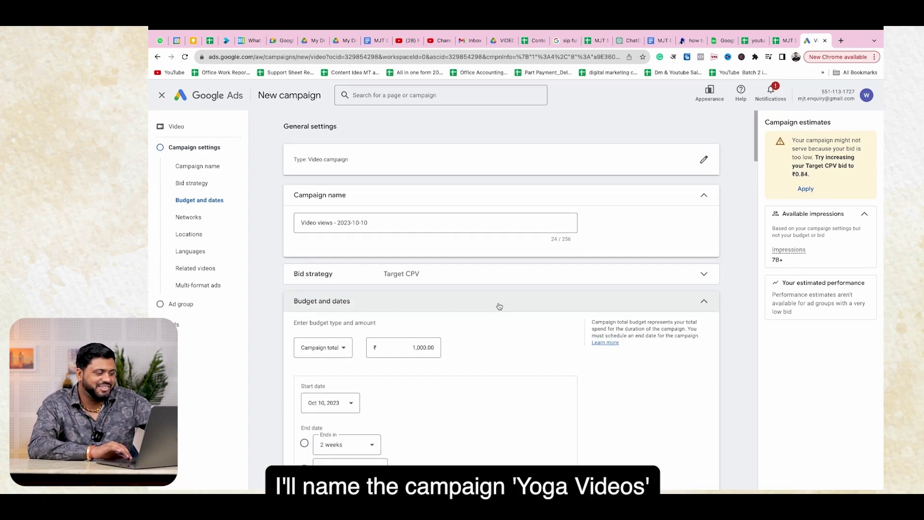
{"action": "triple_click", "coordinate": [404, 225]}
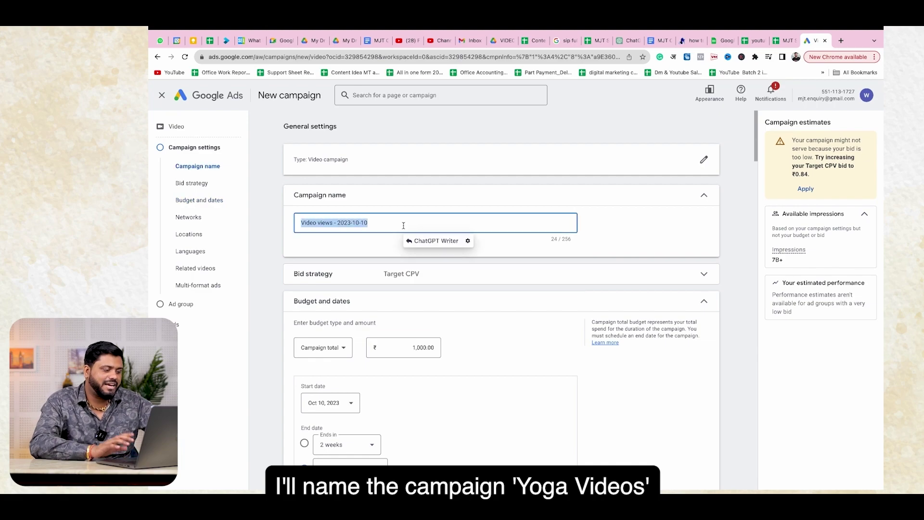
{"action": "type", "text": "yoga video"}
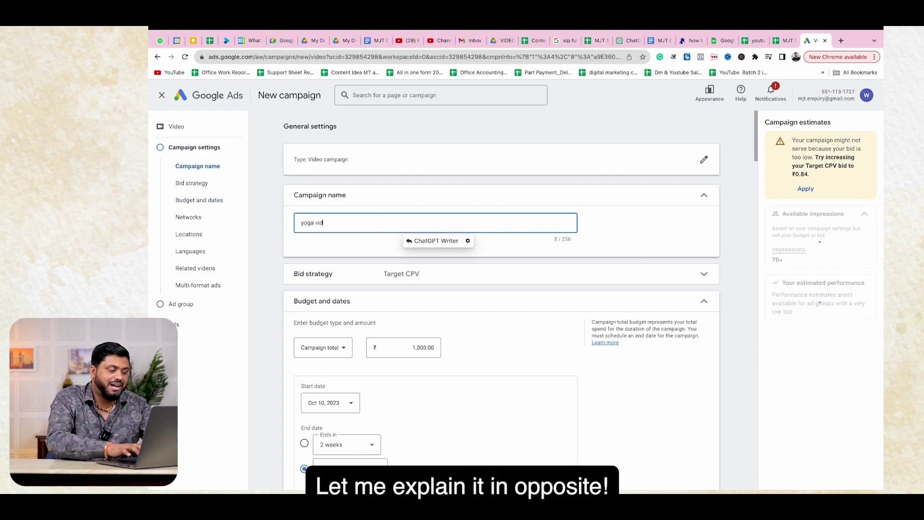
{"action": "left_click", "coordinate": [283, 234]}
- In the campaign's network settings, exclude video partners on the Google Display Network
{"action": "scroll", "coordinate": [356, 229], "scroll_direction": "down", "scroll_amount": 2}
{"action": "scroll", "coordinate": [356, 229], "scroll_direction": "down", "scroll_amount": 2}
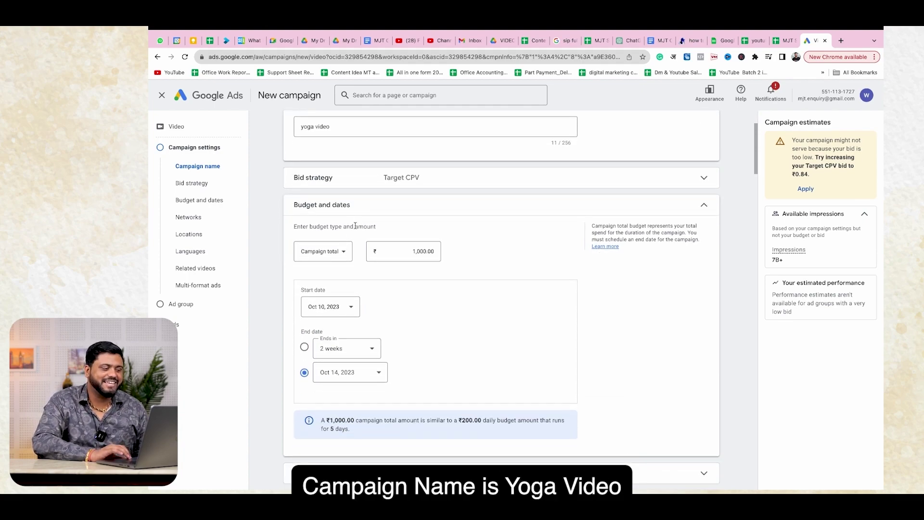
{"action": "scroll", "coordinate": [422, 226], "scroll_direction": "down", "scroll_amount": 1}
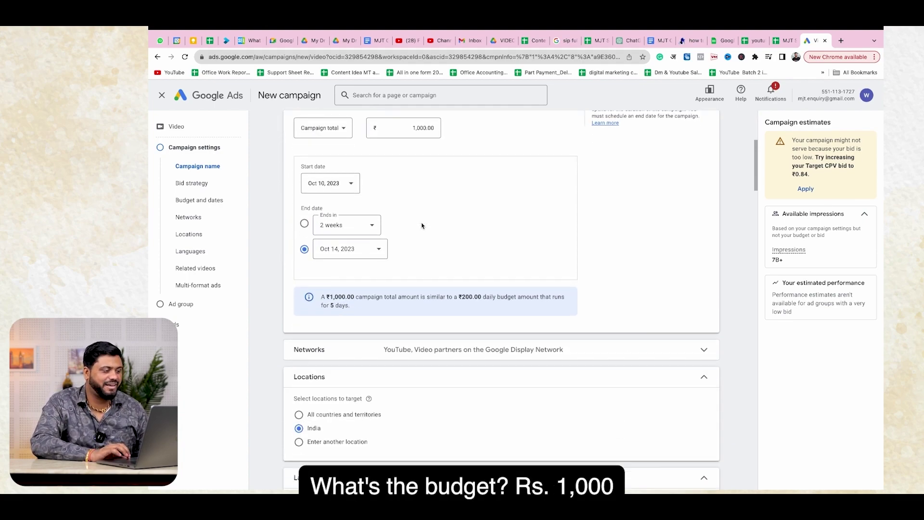
{"action": "left_click", "coordinate": [366, 255]}
{"action": "left_click", "coordinate": [374, 251]}
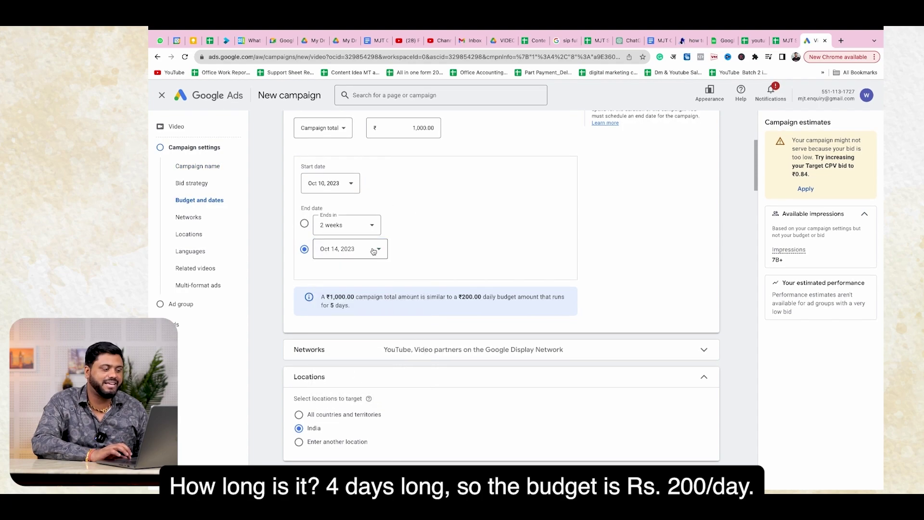
{"action": "scroll", "coordinate": [444, 215], "scroll_direction": "down", "scroll_amount": 2}
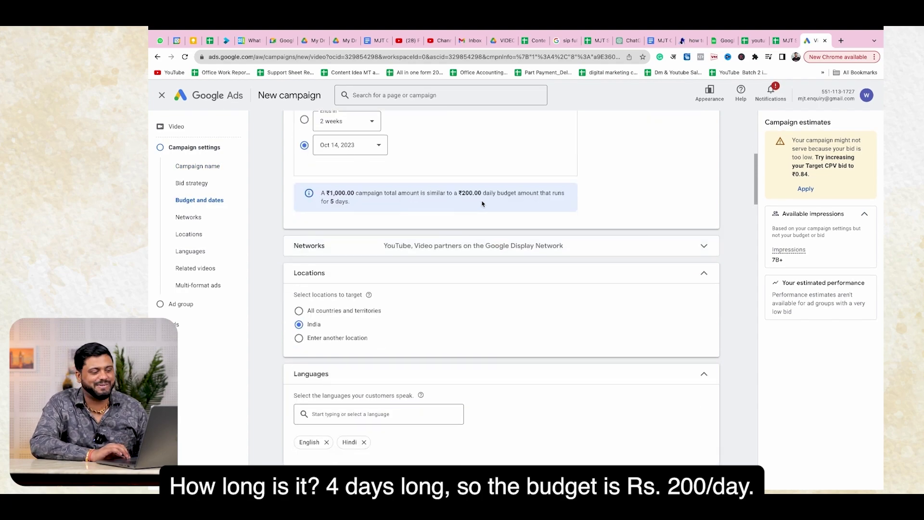
{"action": "scroll", "coordinate": [482, 204], "scroll_direction": "down", "scroll_amount": 2}
{"action": "scroll", "coordinate": [490, 196], "scroll_direction": "up", "scroll_amount": 1}
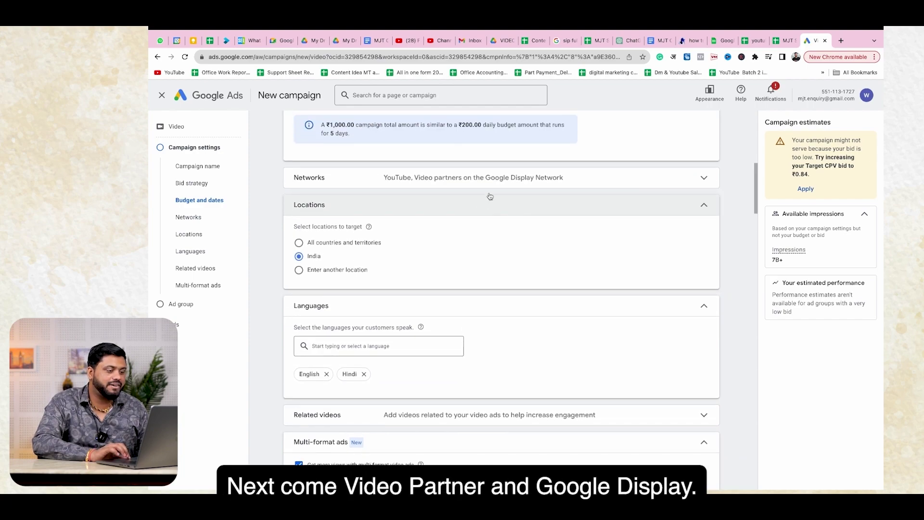
{"action": "left_click", "coordinate": [502, 183]}
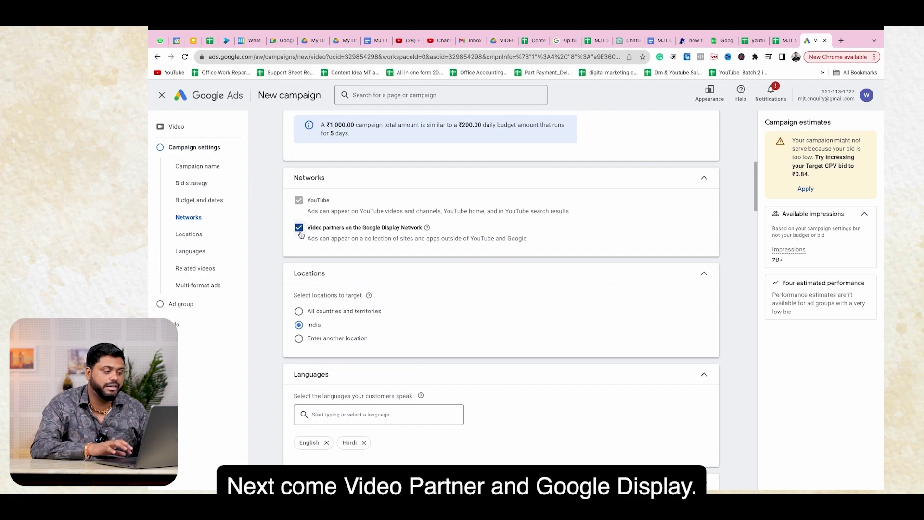
{"action": "left_click", "coordinate": [300, 233]}
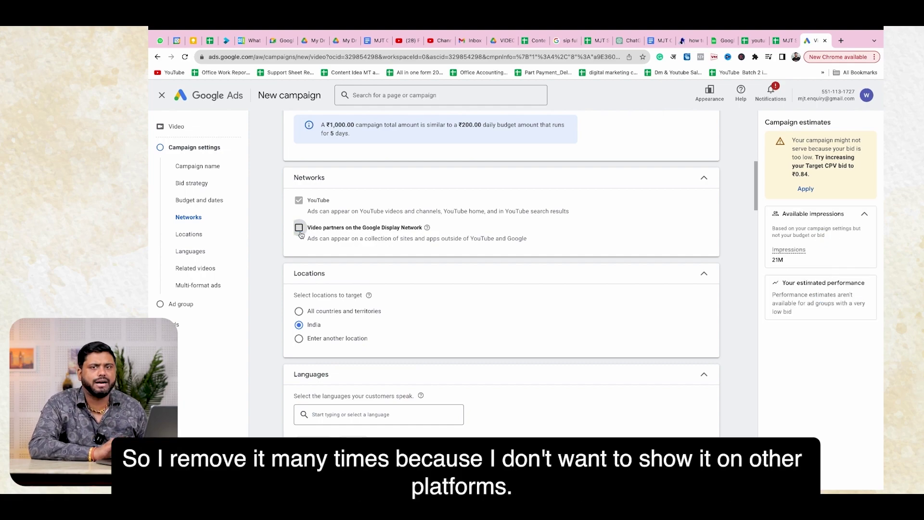
- Review the campaign's locations, languages, budget and dates, and the ad group's name, demographics and audience segments
{"action": "scroll", "coordinate": [301, 235], "scroll_direction": "down", "scroll_amount": 2}
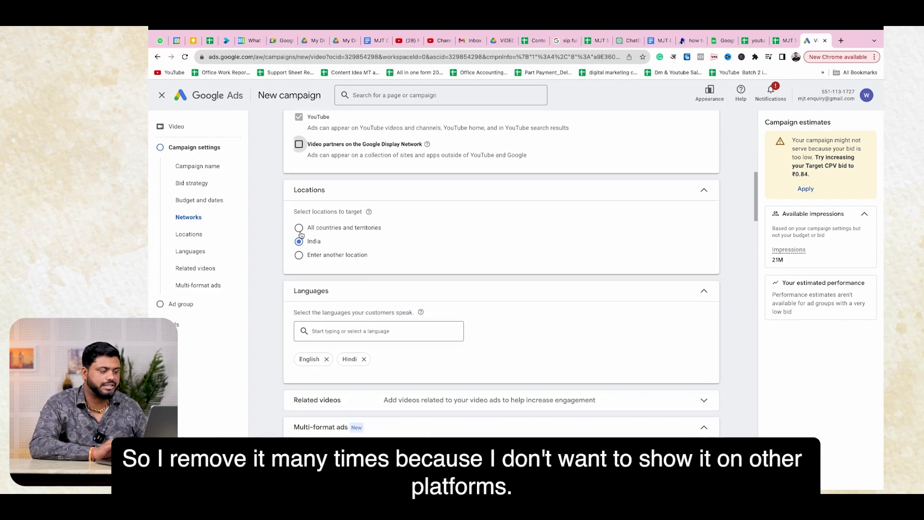
{"action": "scroll", "coordinate": [301, 234], "scroll_direction": "down", "scroll_amount": 1}
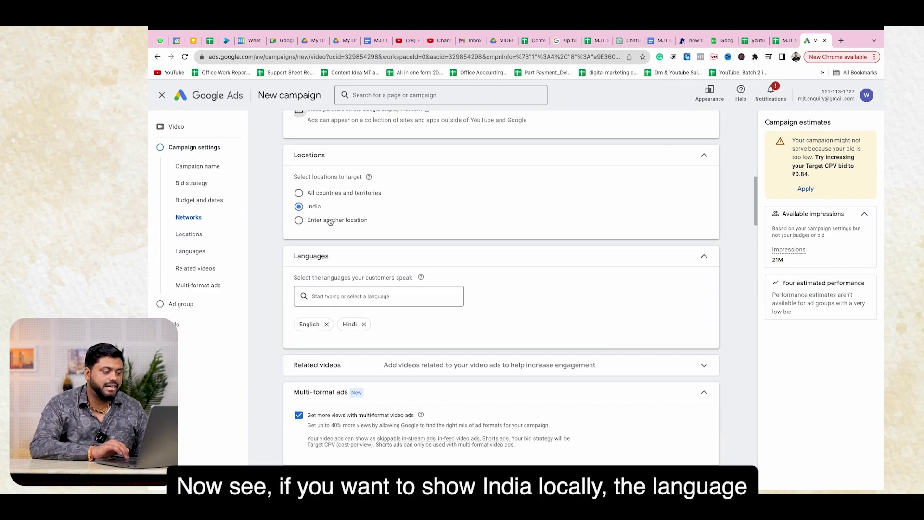
{"action": "scroll", "coordinate": [330, 222], "scroll_direction": "down", "scroll_amount": 6}
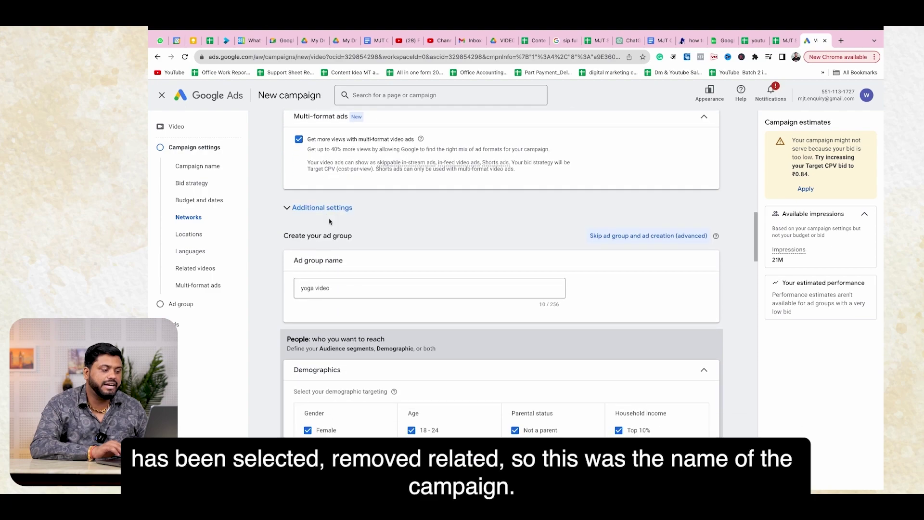
{"action": "scroll", "coordinate": [330, 222], "scroll_direction": "up", "scroll_amount": 15}
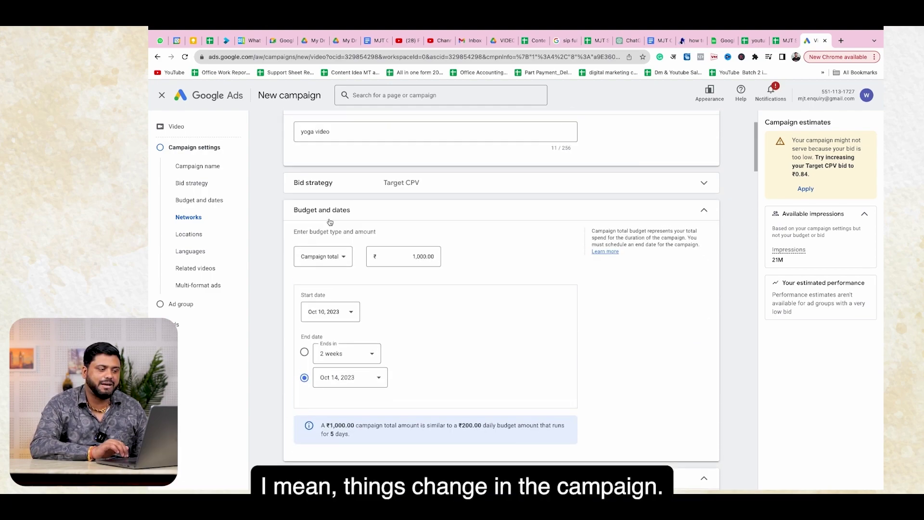
{"action": "scroll", "coordinate": [330, 222], "scroll_direction": "down", "scroll_amount": 12}
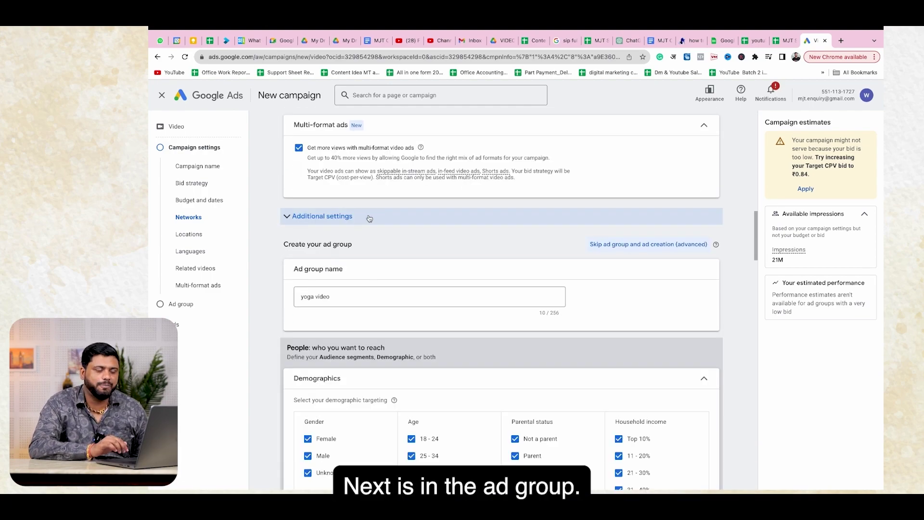
{"action": "scroll", "coordinate": [369, 219], "scroll_direction": "down", "scroll_amount": 4}
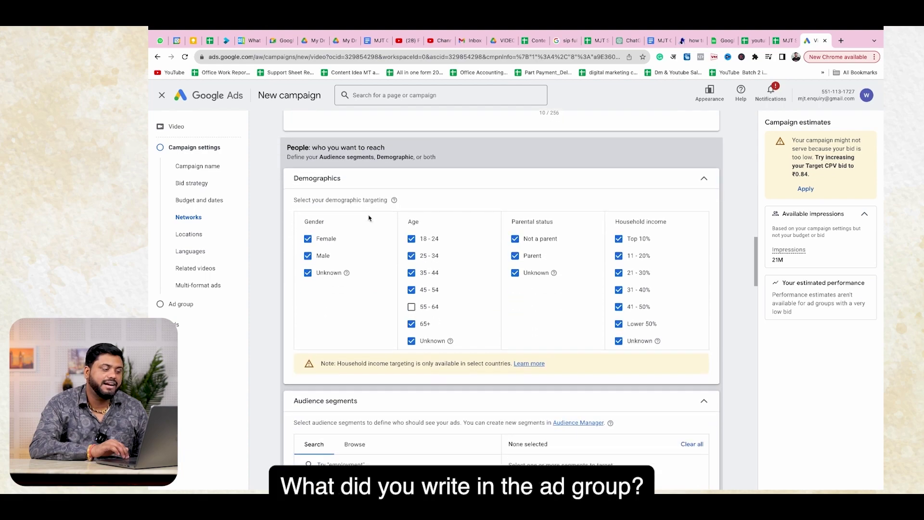
{"action": "scroll", "coordinate": [370, 218], "scroll_direction": "down", "scroll_amount": 1}
{"action": "scroll", "coordinate": [369, 218], "scroll_direction": "down", "scroll_amount": 5}
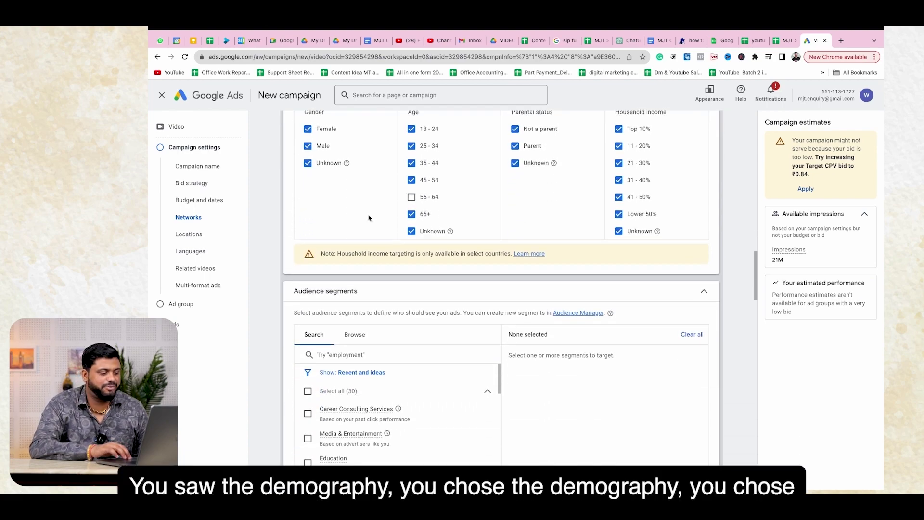
{"action": "scroll", "coordinate": [369, 218], "scroll_direction": "down", "scroll_amount": 2}
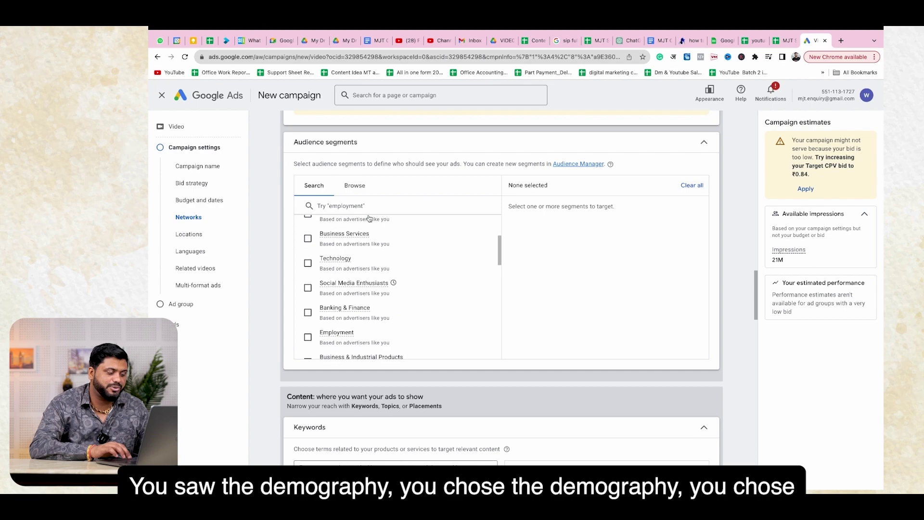
- Apply the suggested target CPV bid of ₹0.84 to the ad group and create the campaign
{"action": "scroll", "coordinate": [276, 252], "scroll_direction": "down", "scroll_amount": 12}
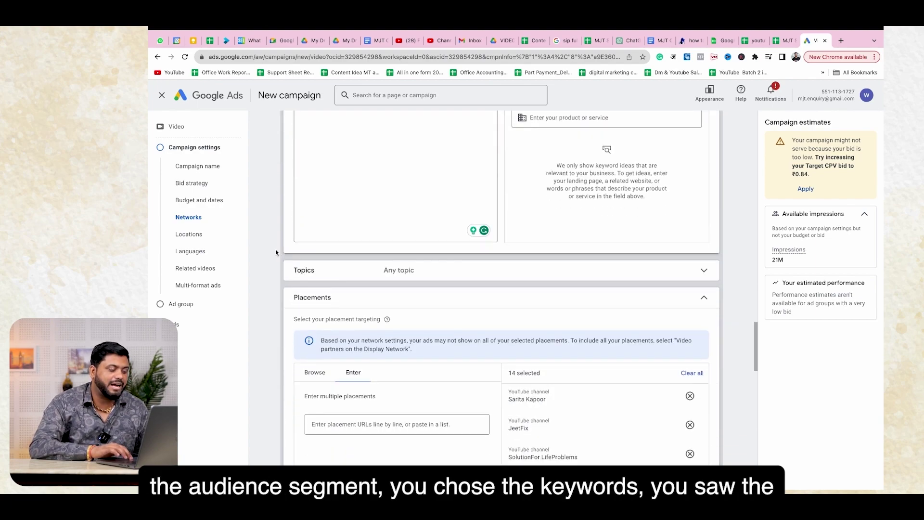
{"action": "scroll", "coordinate": [276, 252], "scroll_direction": "down", "scroll_amount": 5}
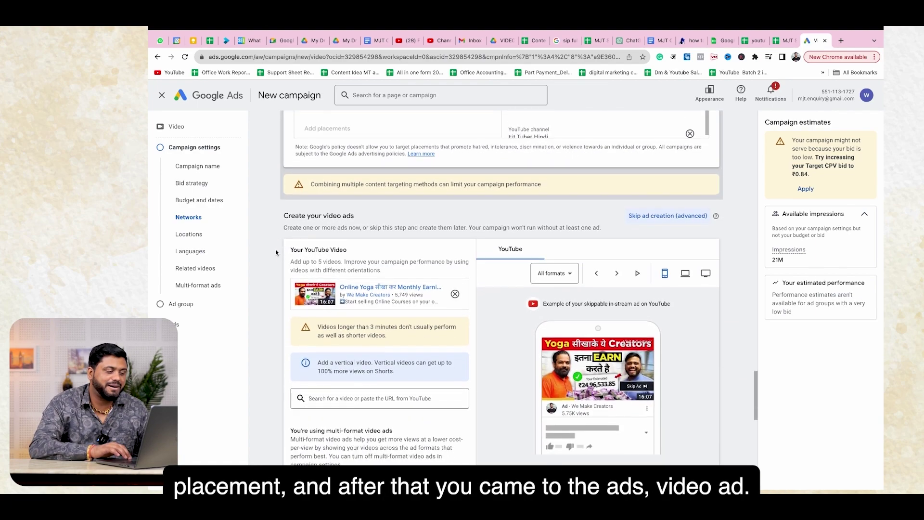
{"action": "scroll", "coordinate": [276, 252], "scroll_direction": "down", "scroll_amount": 1}
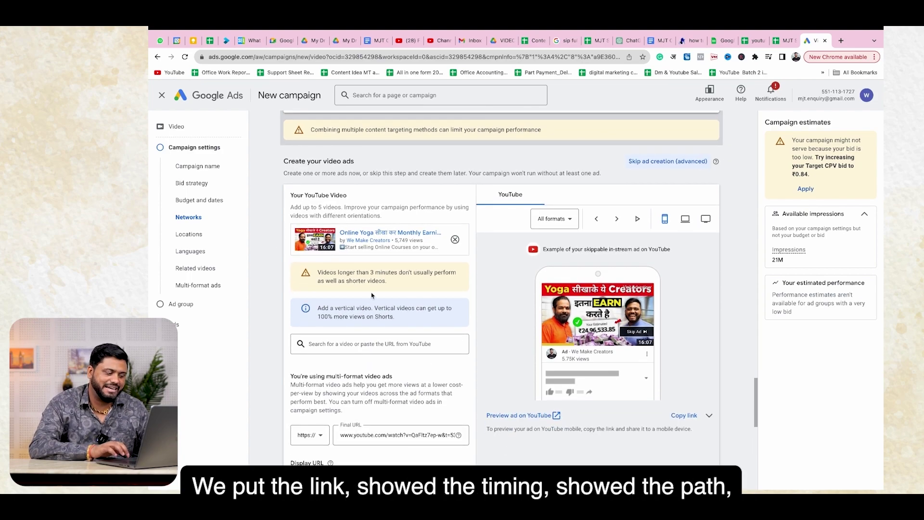
{"action": "scroll", "coordinate": [371, 294], "scroll_direction": "down", "scroll_amount": 5}
{"action": "scroll", "coordinate": [371, 294], "scroll_direction": "down", "scroll_amount": 4}
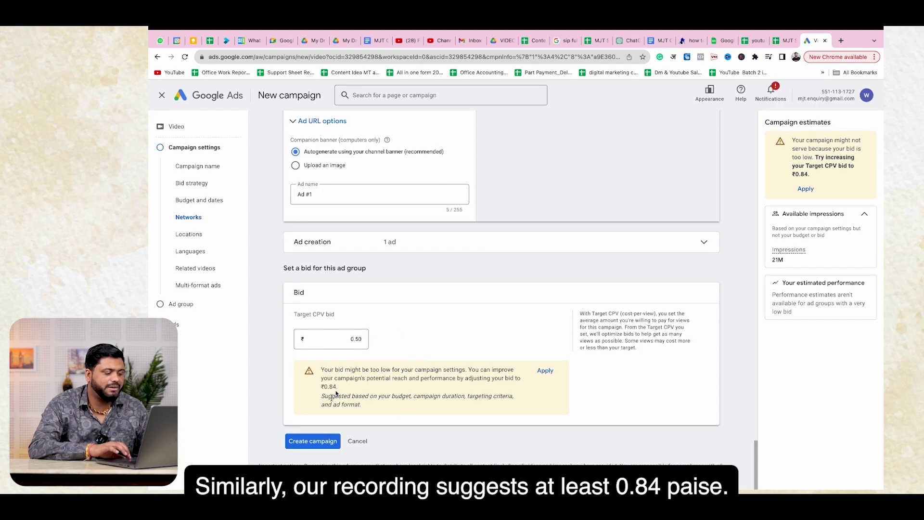
{"action": "left_click", "coordinate": [544, 371]}
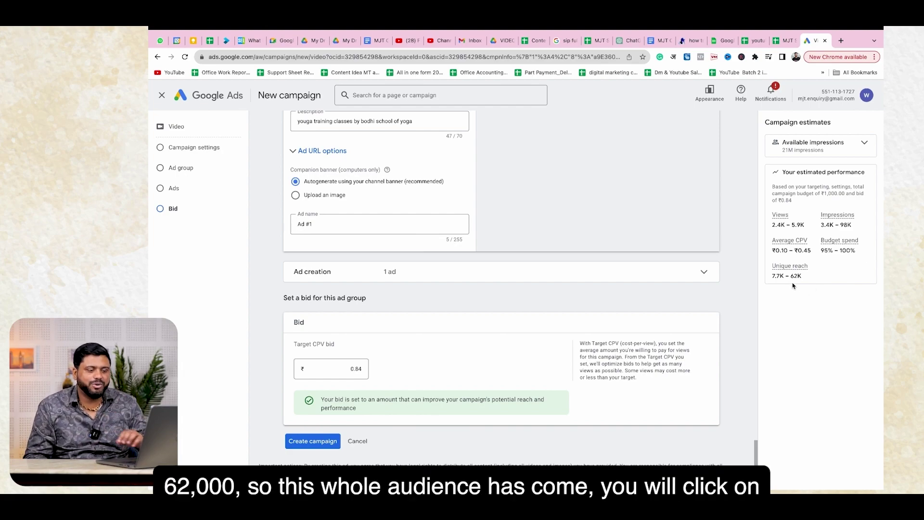
{"action": "left_click", "coordinate": [333, 441]}
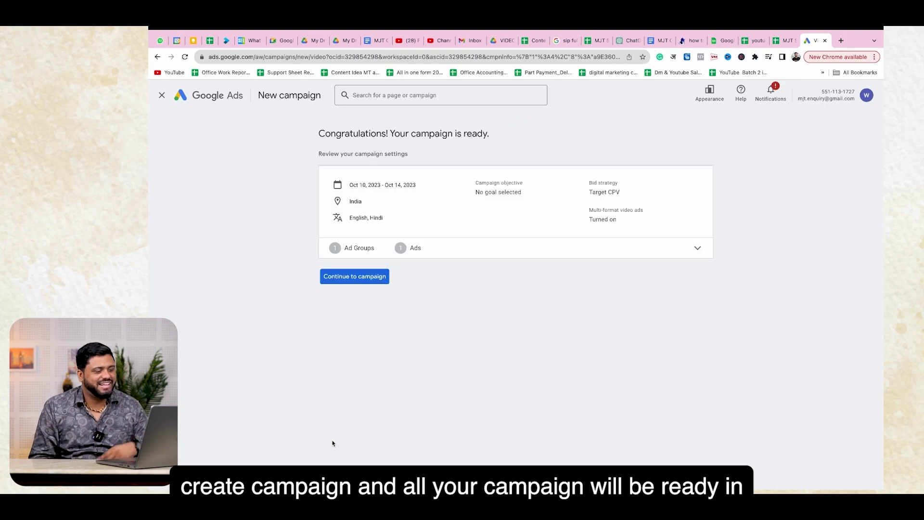
- Leave the campaign confirmation for the account overview and view the list of all campaigns
{"action": "left_click", "coordinate": [210, 98]}
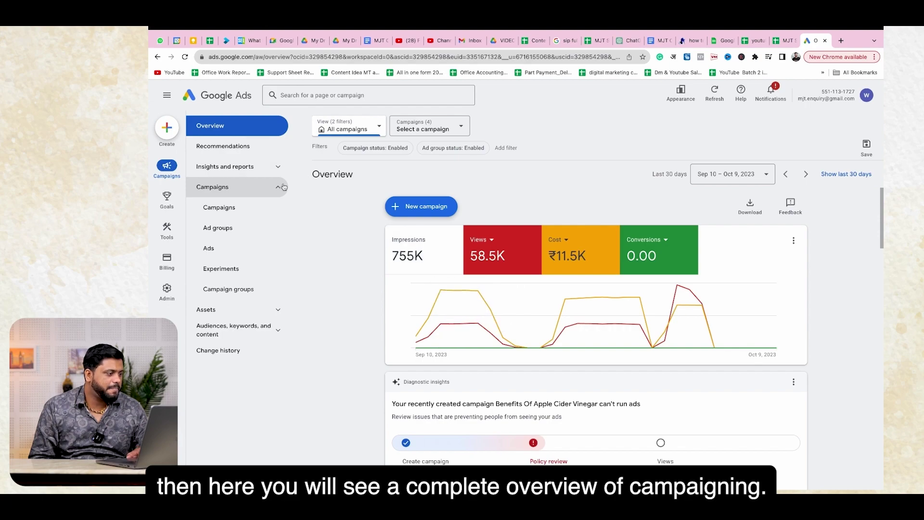
{"action": "left_click", "coordinate": [166, 164]}
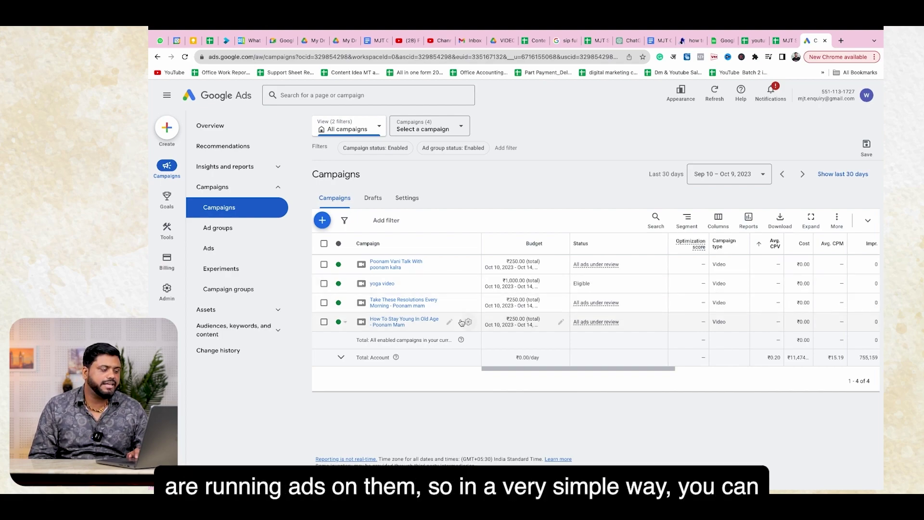
{"action": "left_click", "coordinate": [203, 96]}
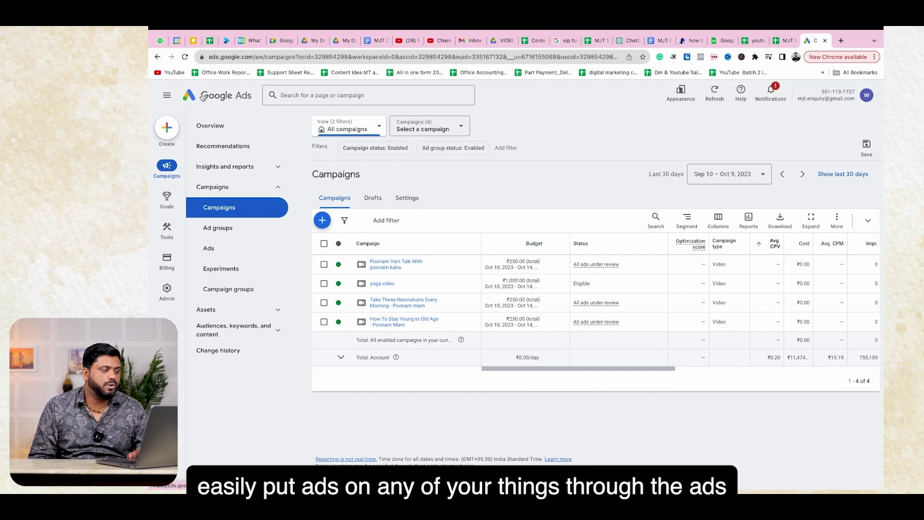